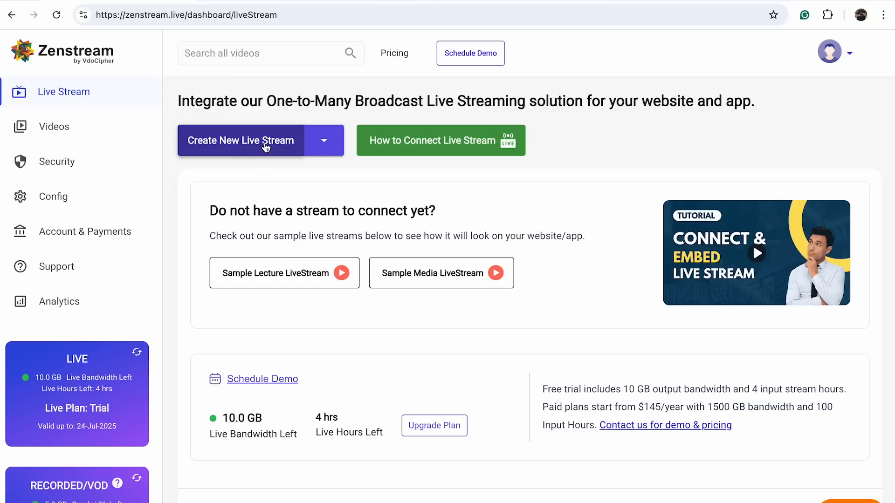
Set up a new Zenstream live stream titled "Stream Class 1" with the chat mode set to Anonymous
left_click(324, 144)
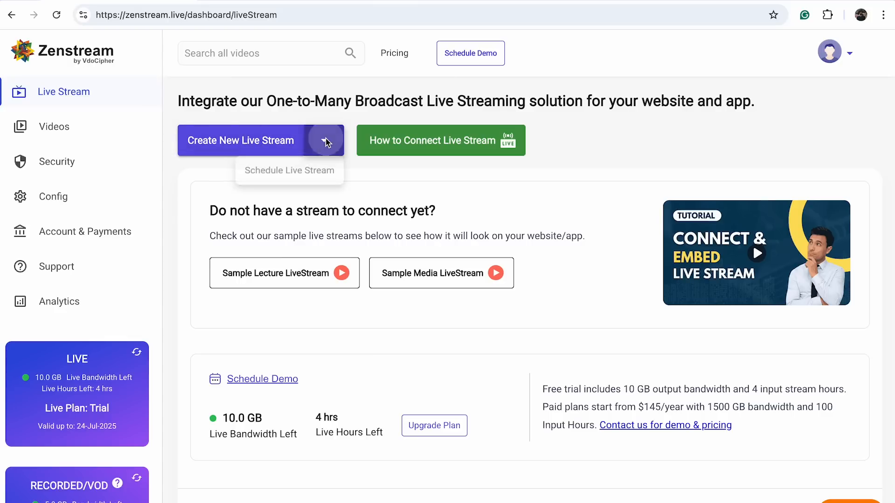
left_click(363, 180)
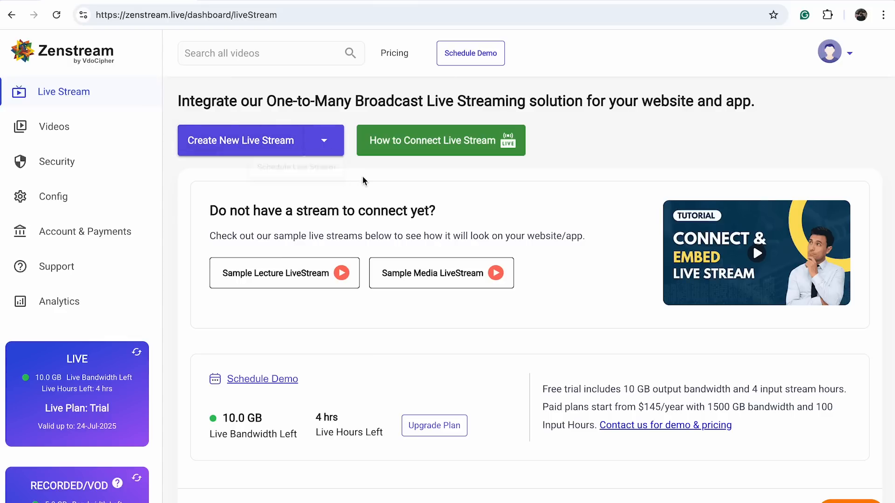
left_click(238, 135)
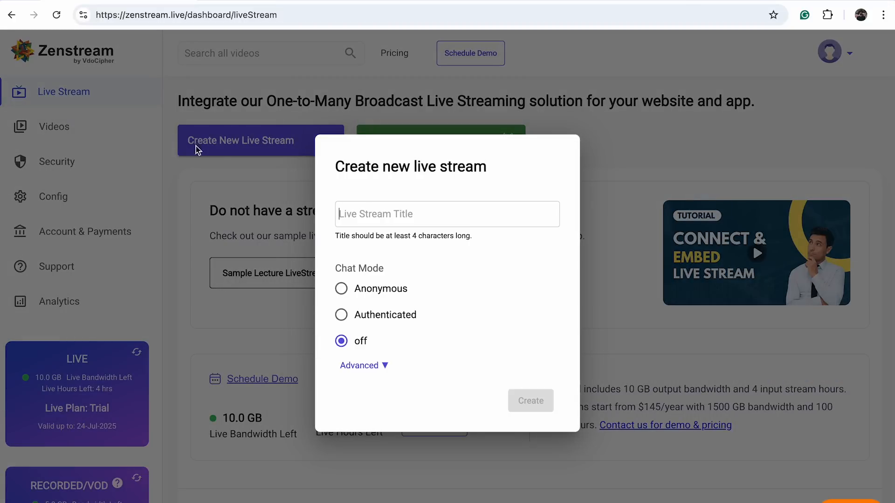
type("Stream Class 1")
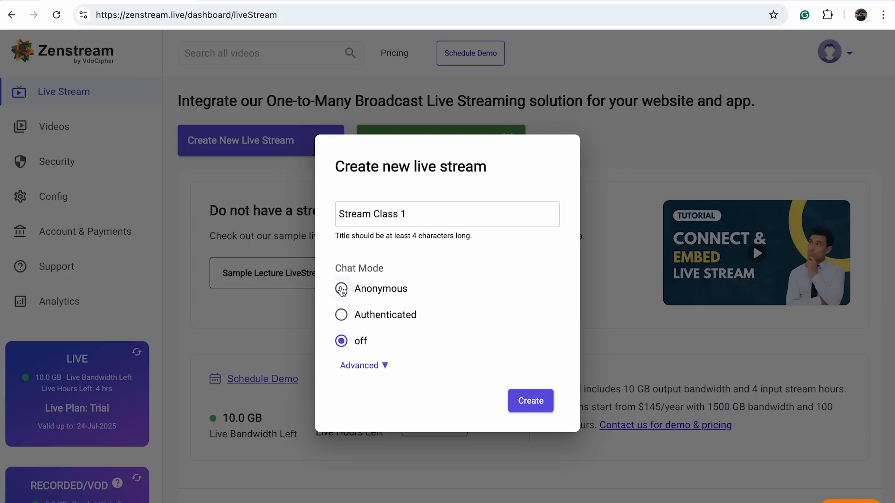
left_click(342, 290)
Try whitelisting the domain mysite.com, clear that entry, and create the live stream without a domain restriction
left_click(384, 366)
left_click(391, 400)
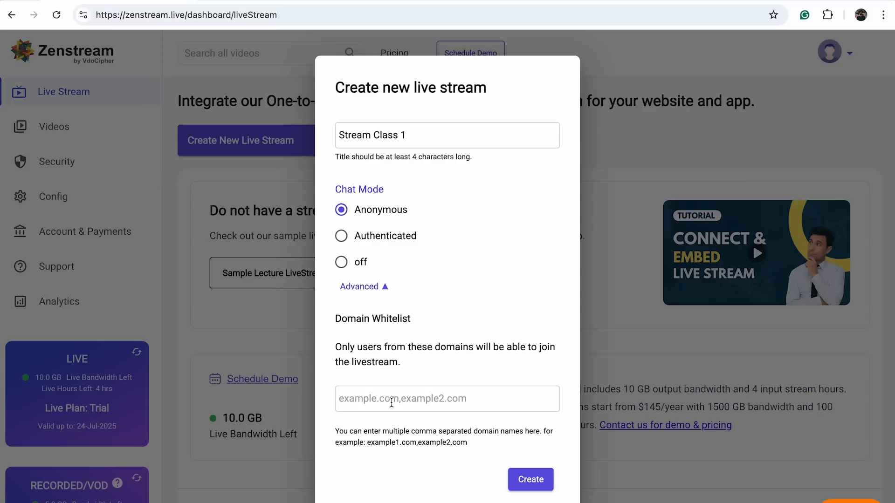
type("mysite.com")
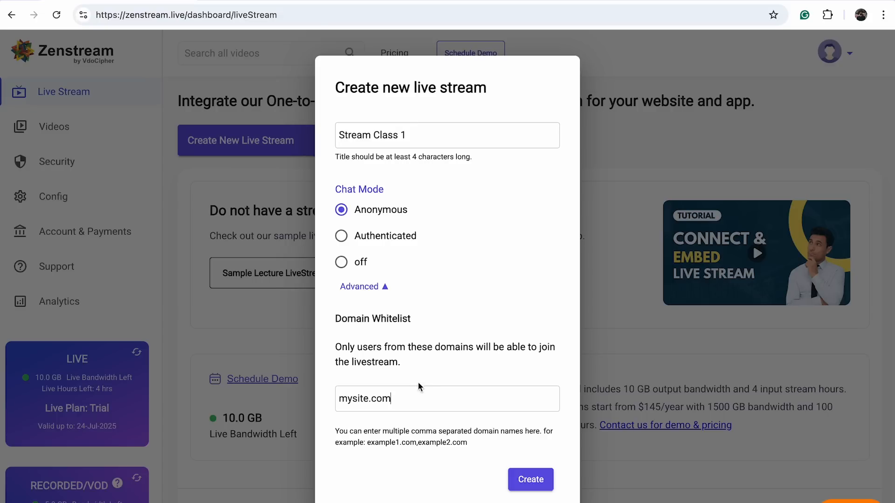
triple_click(397, 400)
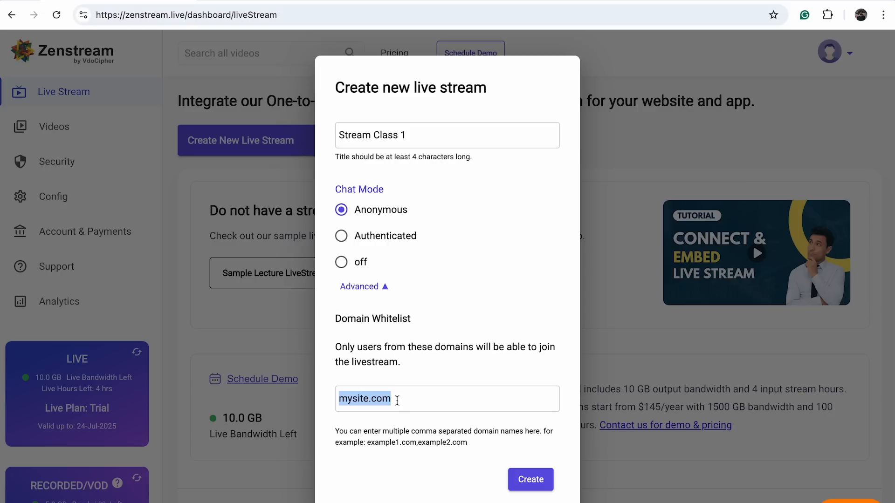
key("BackSpace")
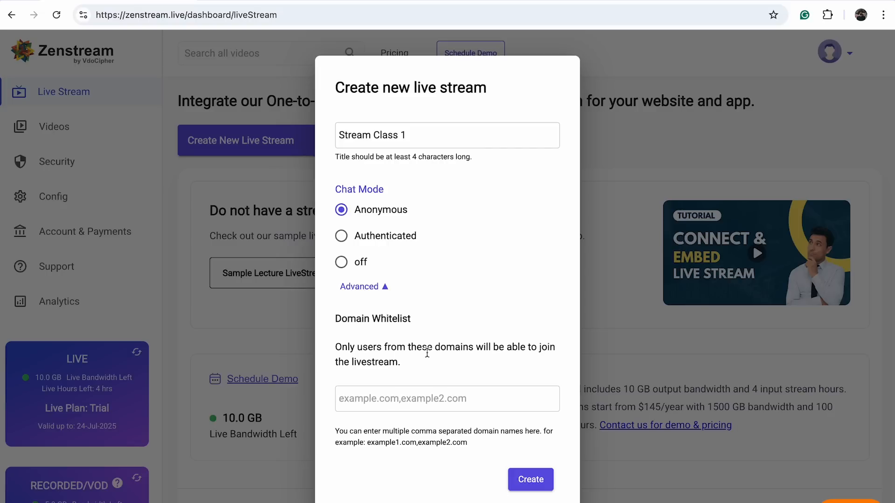
left_click(541, 486)
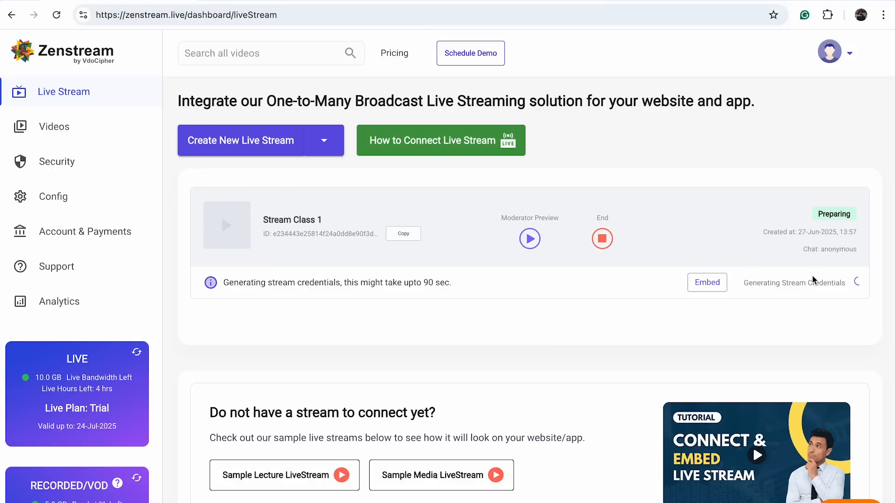
Create a second live stream titled "Stream 2" with anonymous chat and an empty domain whitelist
left_click(259, 146)
type("Str")
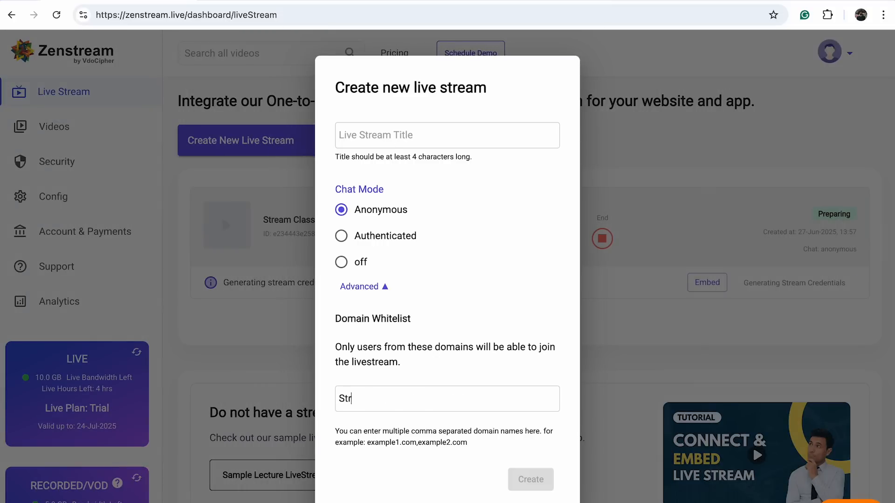
key("BackSpace")
key("BackSpace")
type("Stream 2")
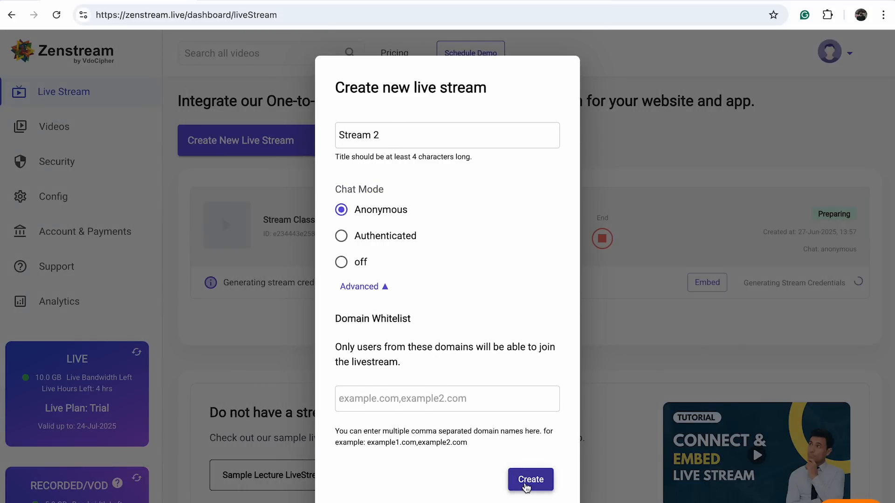
left_click(526, 487)
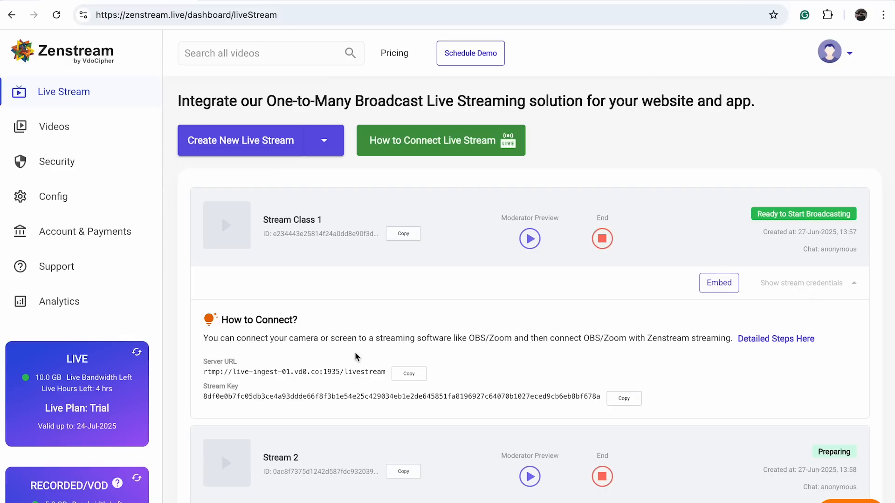
Examine the server URL and stream key in the credentials of Stream Class 1
double_click(240, 396)
triple_click(269, 372)
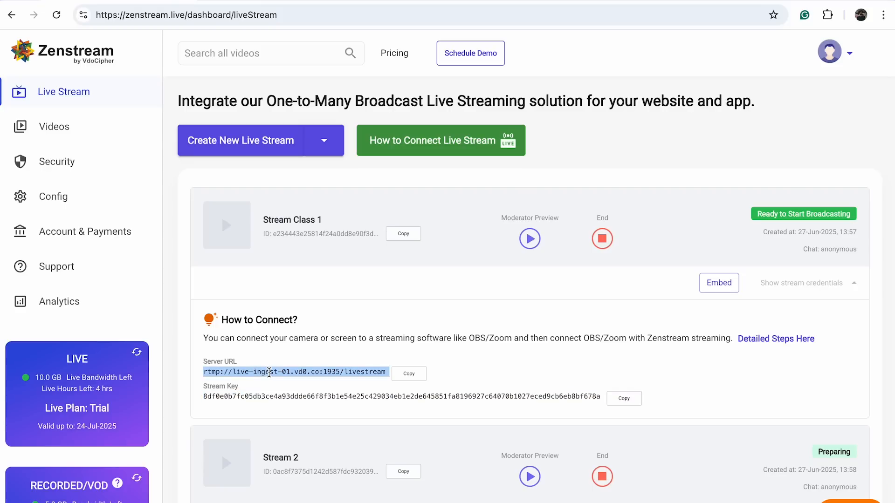
triple_click(352, 395)
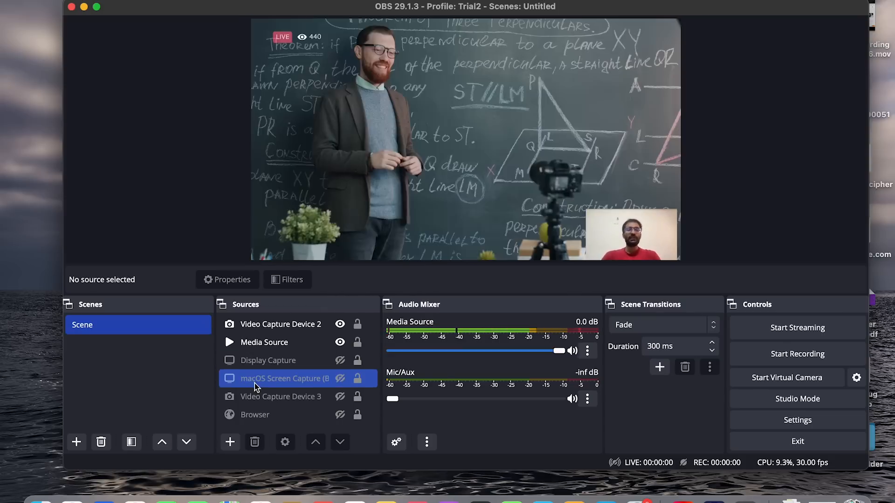
Switch to OBS and look through the source types that can be added to the scene
left_click(228, 443)
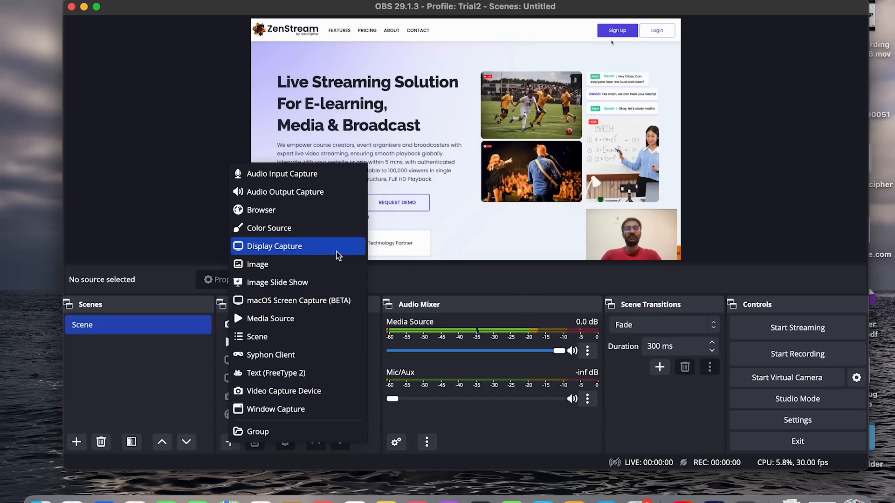
left_click(779, 142)
Reposition the media source and the webcam overlay in the preview, and hide Video Capture Device 2
left_click(601, 63)
left_click_drag(681, 19, 682, 47)
mouse_move(627, 232)
left_mouse_down()
mouse_move(625, 173)
mouse_move(632, 226)
left_mouse_up()
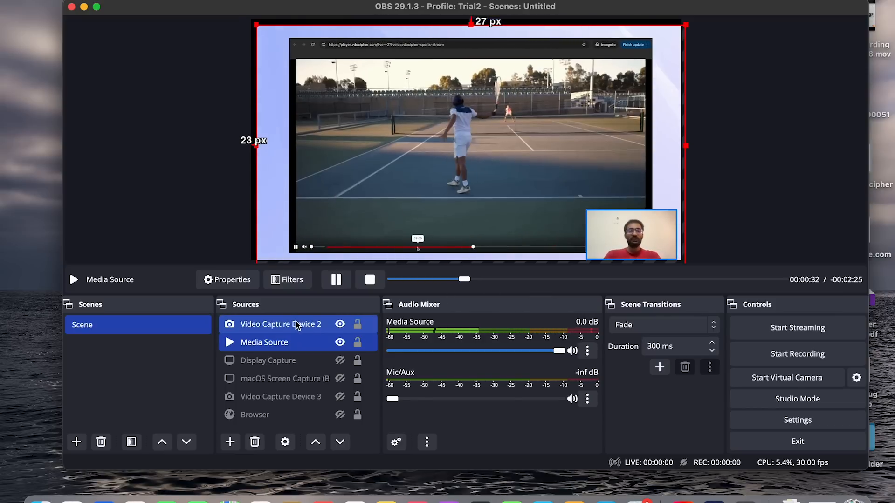
left_click_drag(574, 144, 462, 186)
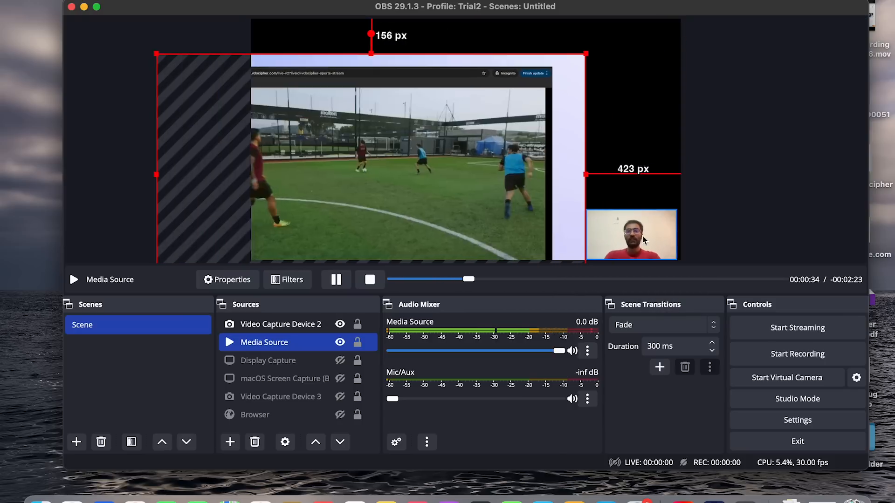
mouse_move(638, 256)
left_mouse_down()
mouse_move(600, 171)
mouse_move(625, 148)
mouse_move(636, 259)
mouse_move(638, 248)
left_mouse_up()
left_click(548, 101)
left_click_drag(548, 101, 579, 102)
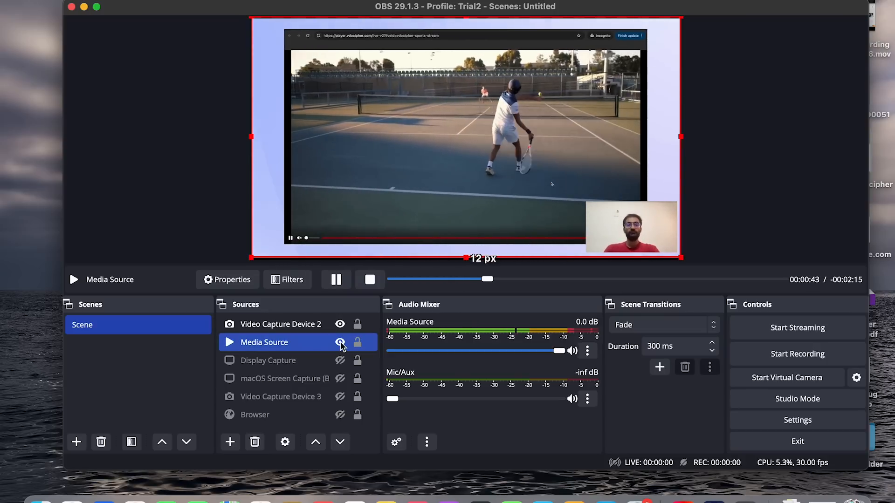
left_click(340, 324)
left_click(755, 171)
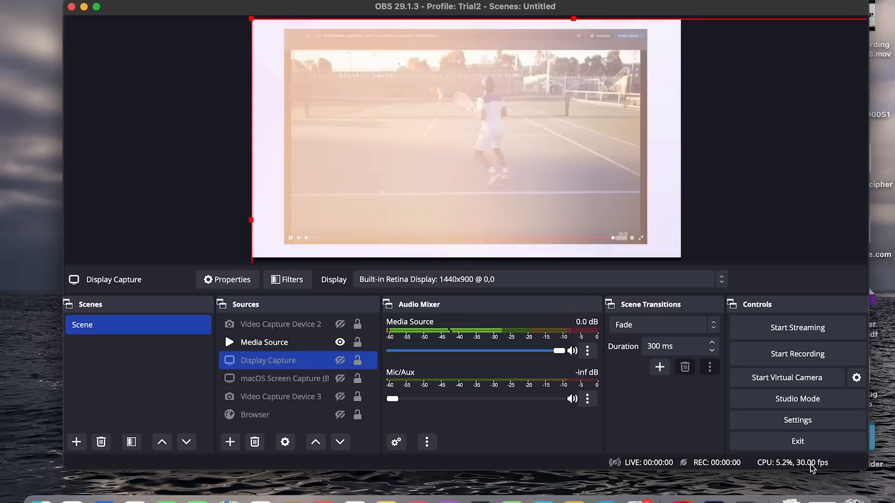
Copy Stream 2's server URL from Zenstream and set the OBS stream server to rtmp://live-ingest-01.vd0.co:1935/livestream
left_click(794, 420)
left_click(204, 56)
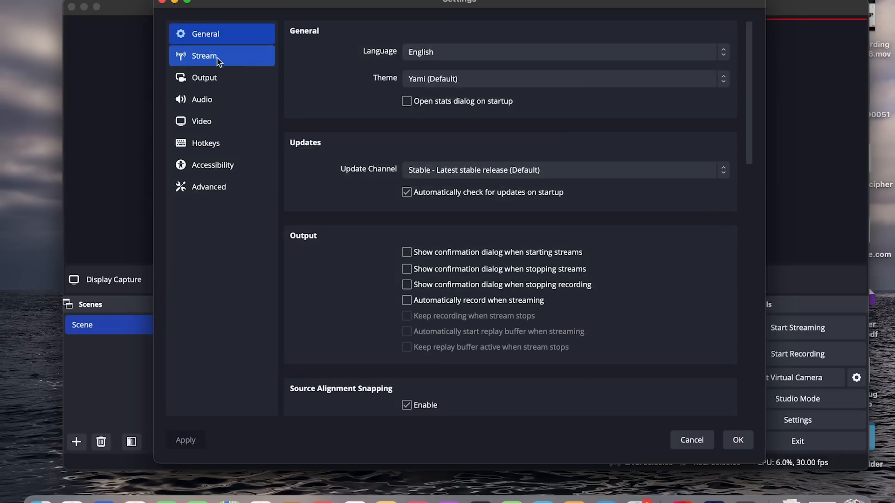
left_click(426, 58)
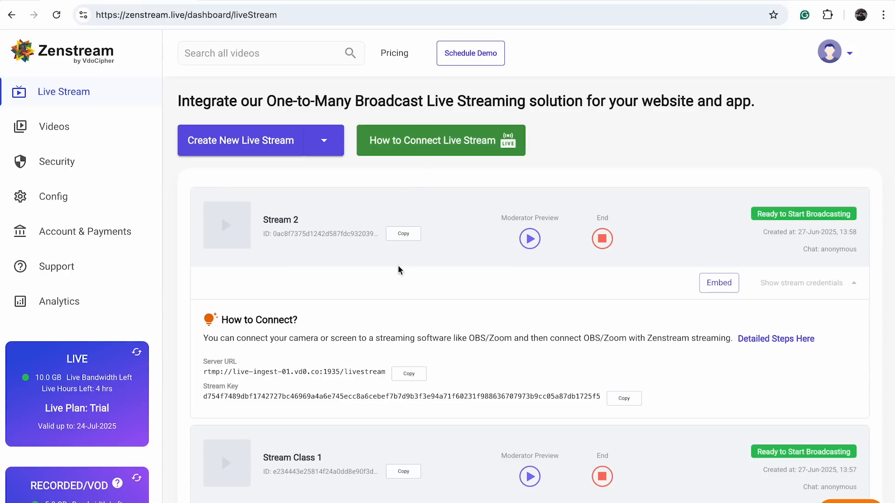
left_click(409, 373)
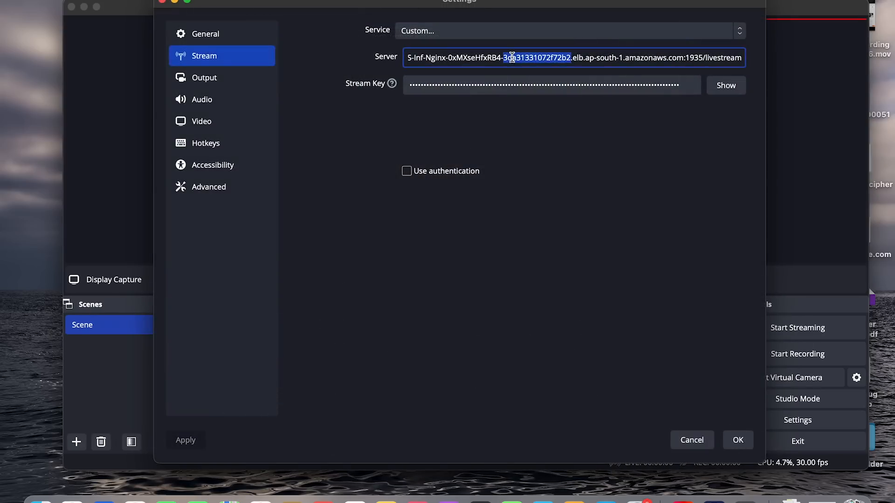
triple_click(512, 57)
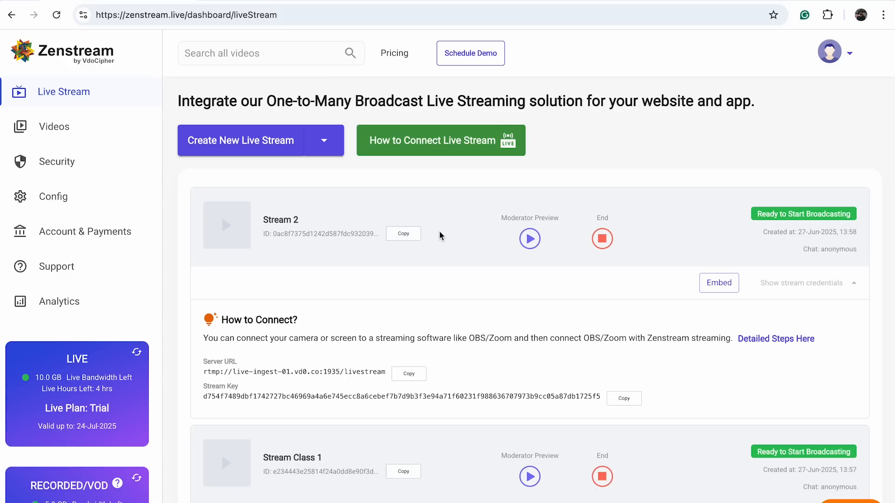
key("super+v")
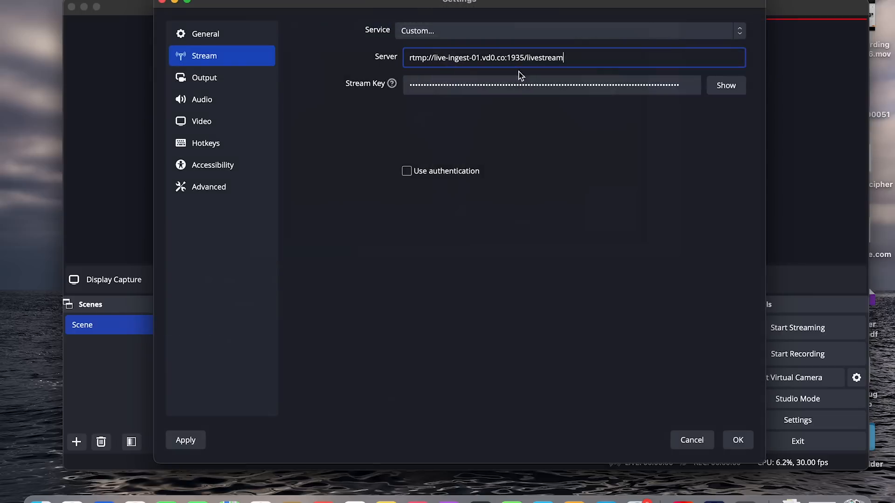
Replace the stream key in the OBS stream settings with Stream 2's key and save the settings
triple_click(519, 82)
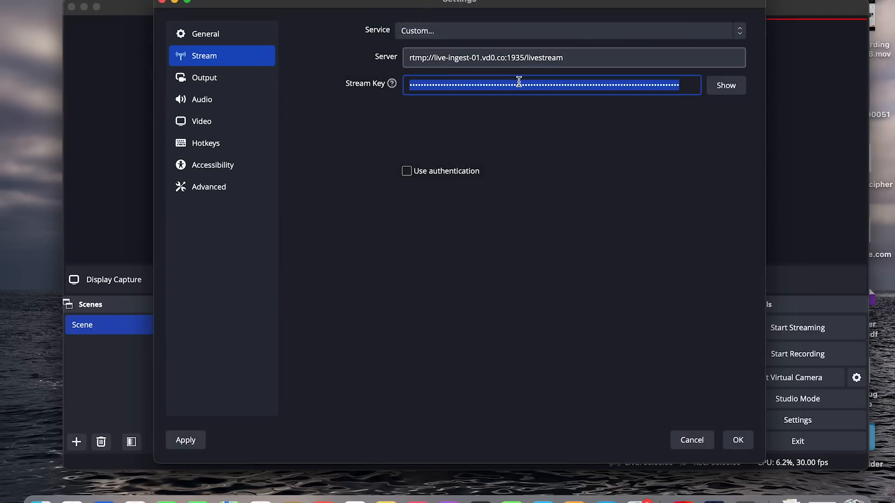
key("super+v")
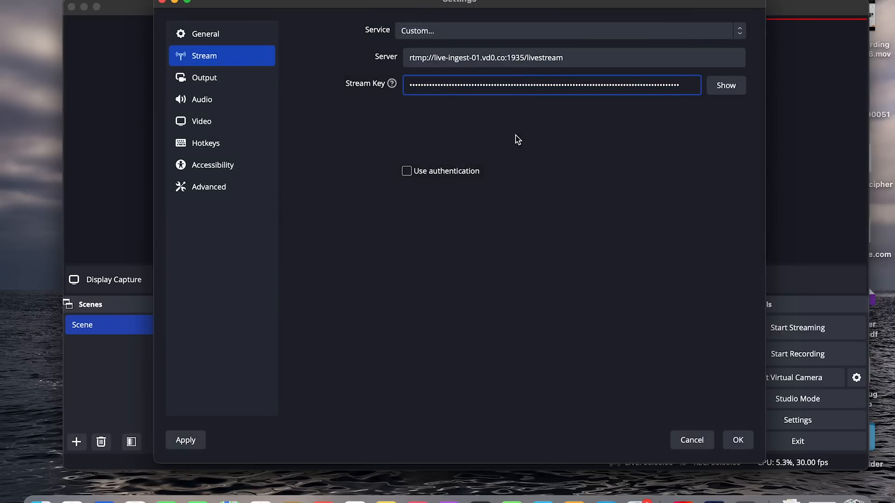
left_click(735, 441)
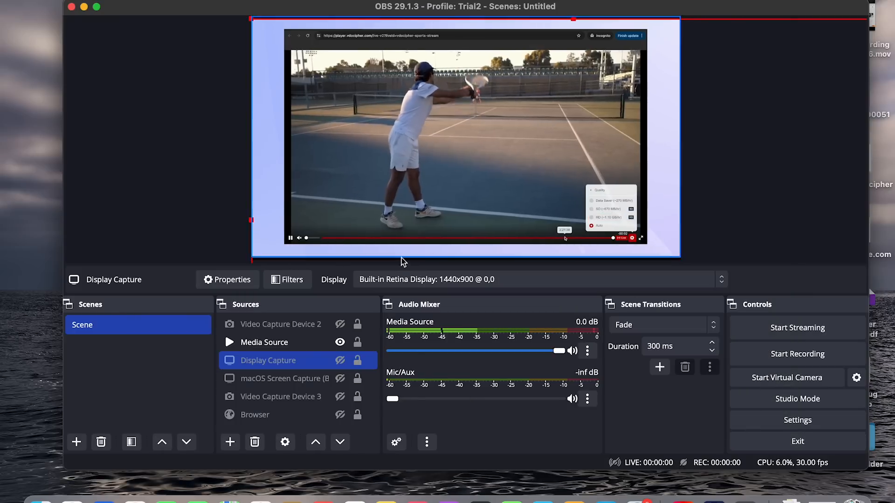
Review the bitrate and encoder options in the OBS output settings and the resolution options in the video settings
left_click(767, 420)
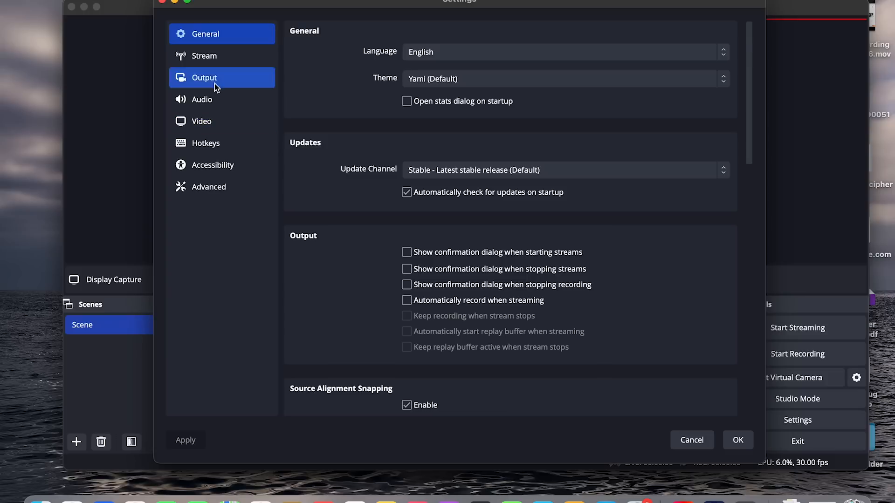
left_click(216, 63)
left_click(214, 76)
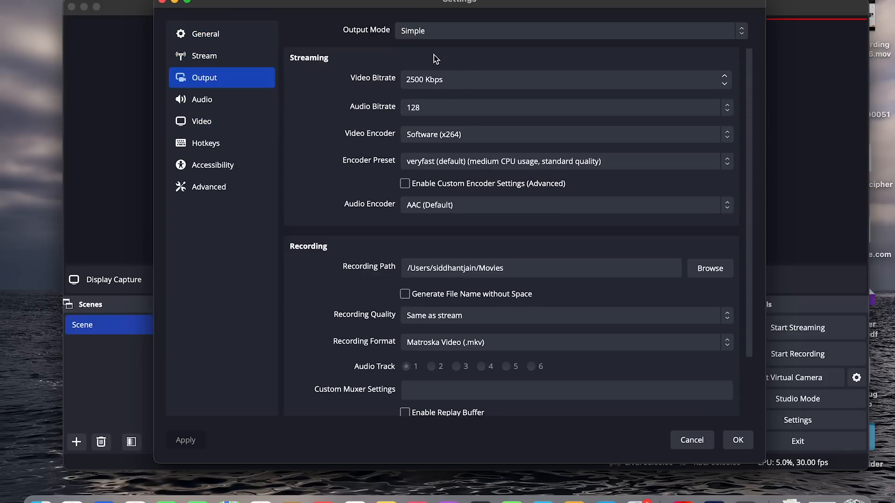
left_click(448, 76)
scroll(433, 246, "down", 3)
left_click(213, 120)
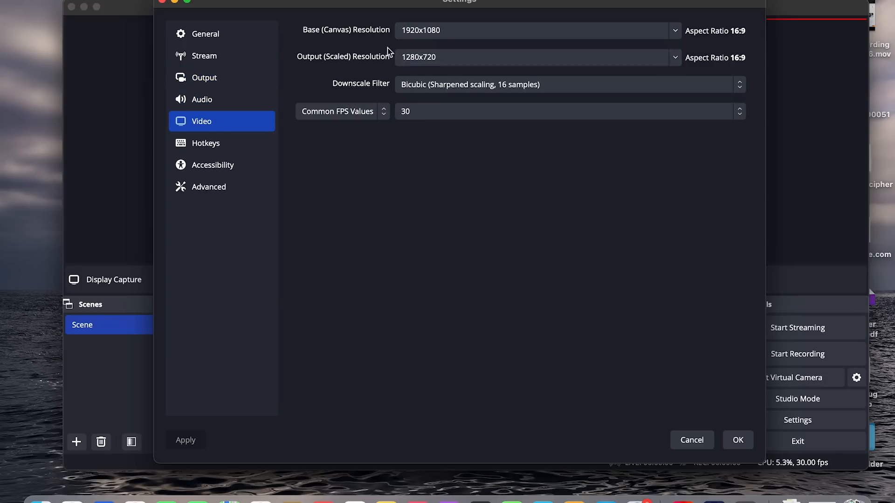
Recheck the OBS stream, output, audio, video and hotkey settings before going live
left_click(226, 59)
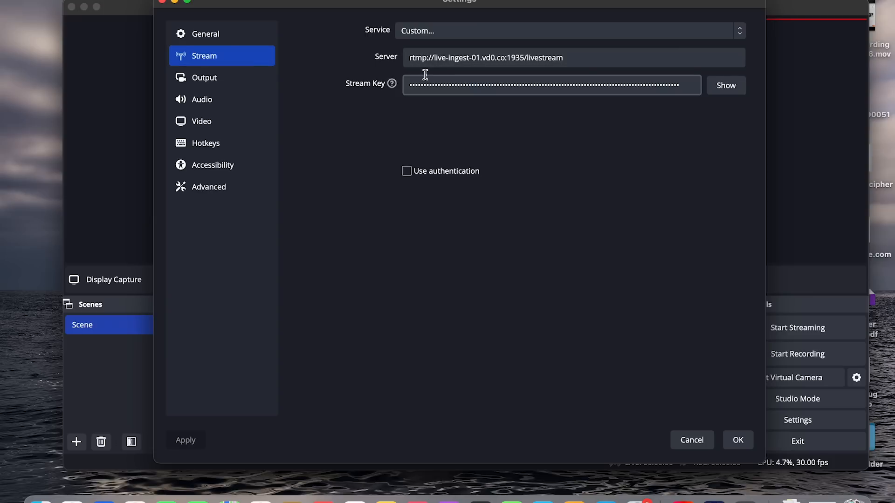
left_click(261, 77)
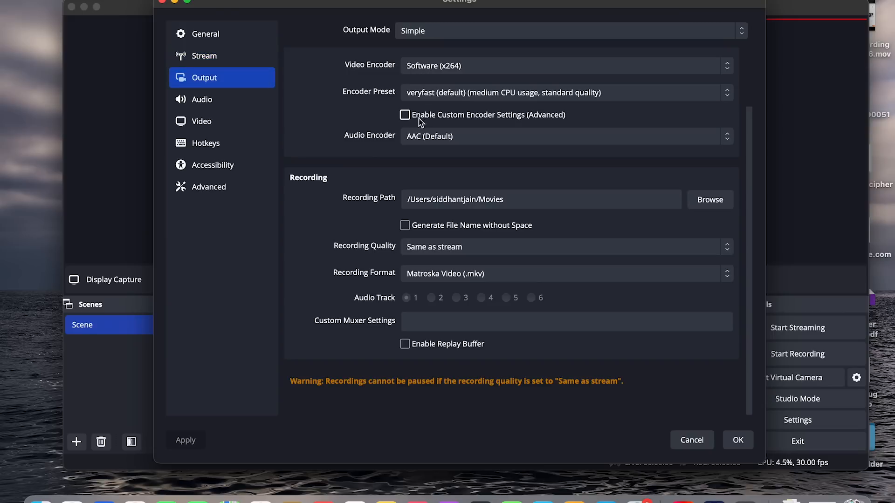
left_click(216, 98)
left_click(216, 120)
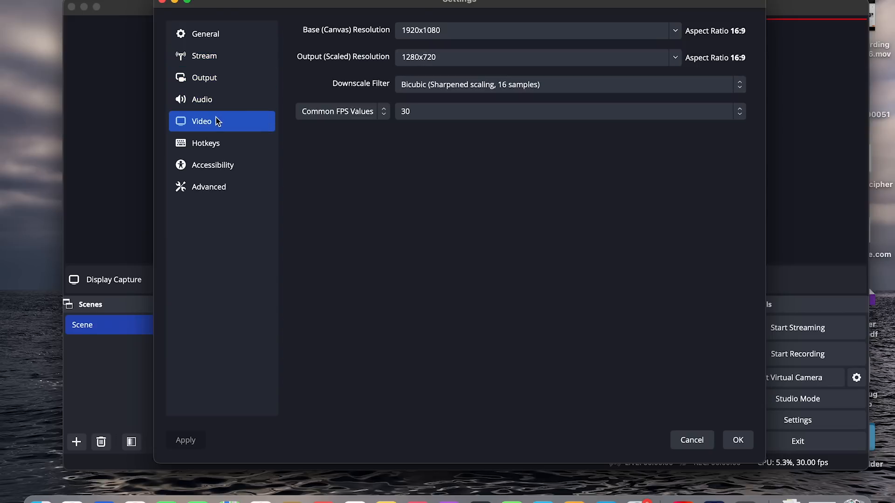
left_click(226, 56)
left_click(227, 35)
left_click(228, 55)
left_click(226, 74)
left_click(227, 97)
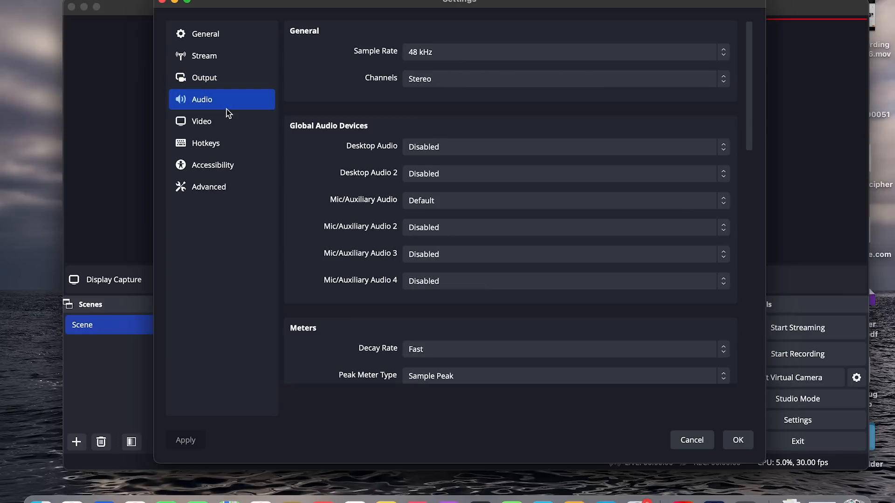
left_click(227, 125)
left_click(226, 143)
left_click(233, 125)
left_click(231, 79)
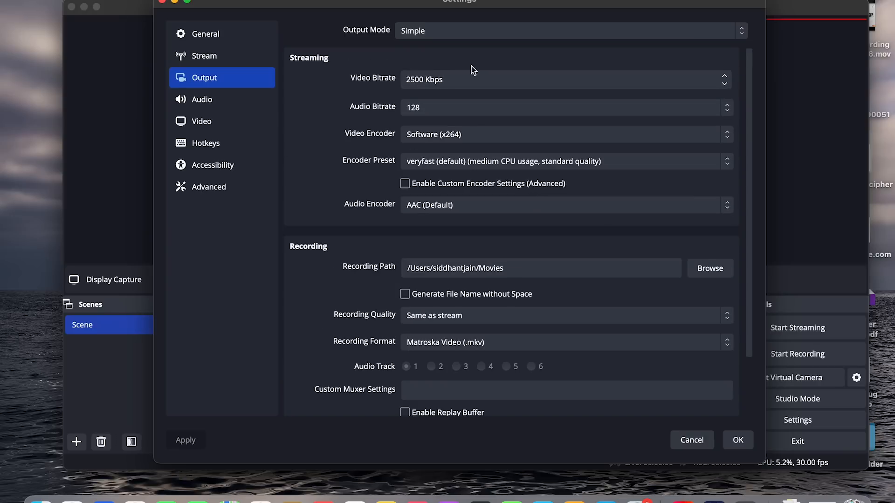
Accept the OBS settings and start streaming to Stream 2
left_click(735, 441)
left_click(787, 331)
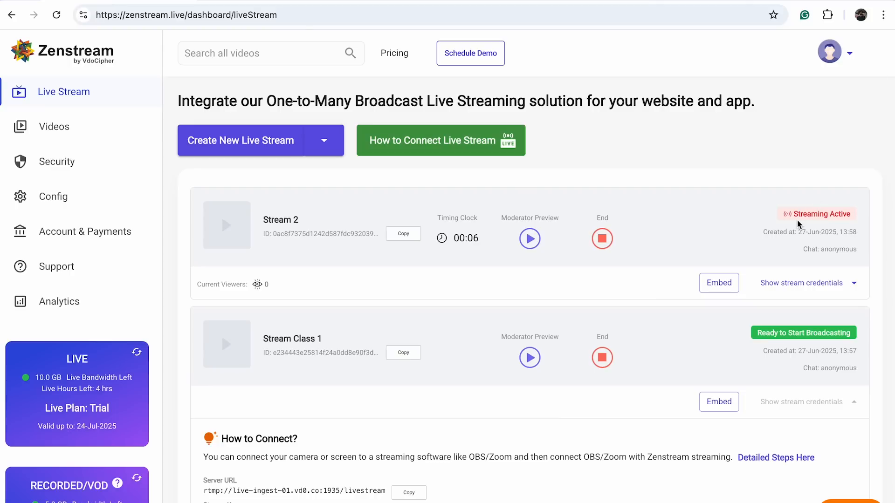
Open Stream 2's moderator preview and seek to different points in the live playback
mouse_move(798, 224)
left_mouse_down()
mouse_move(820, 232)
mouse_move(809, 213)
left_mouse_up()
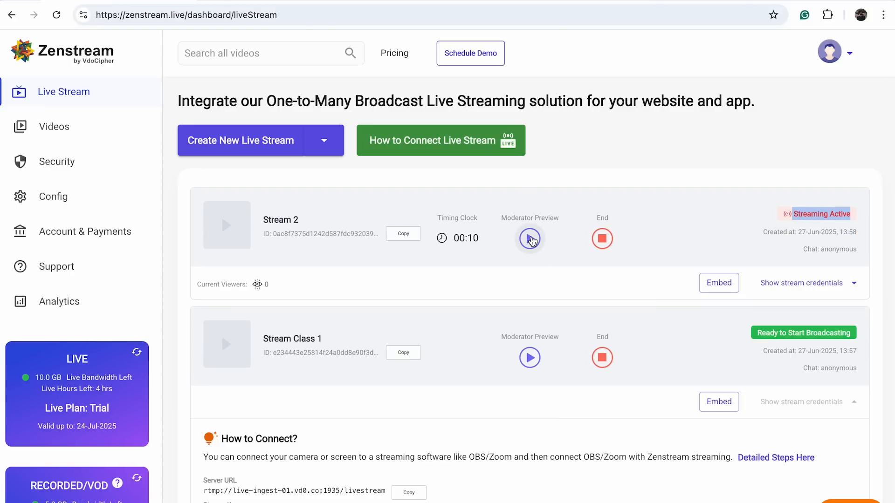
left_click(530, 240)
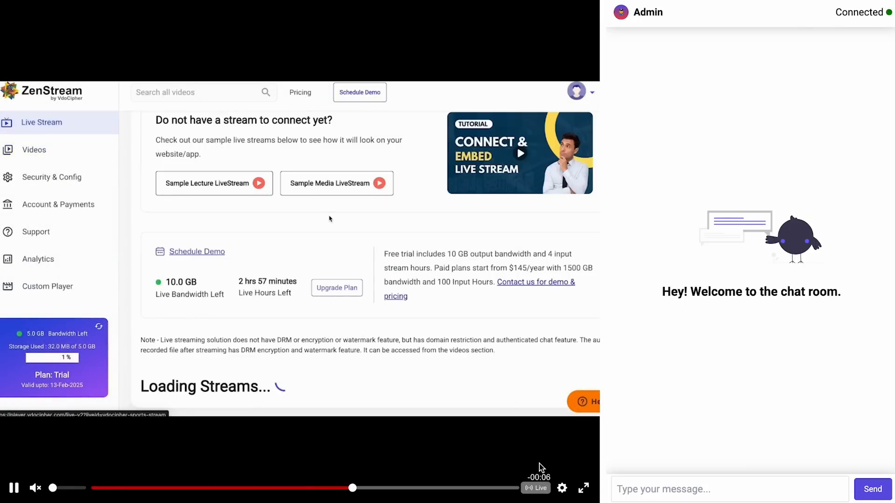
left_click(428, 487)
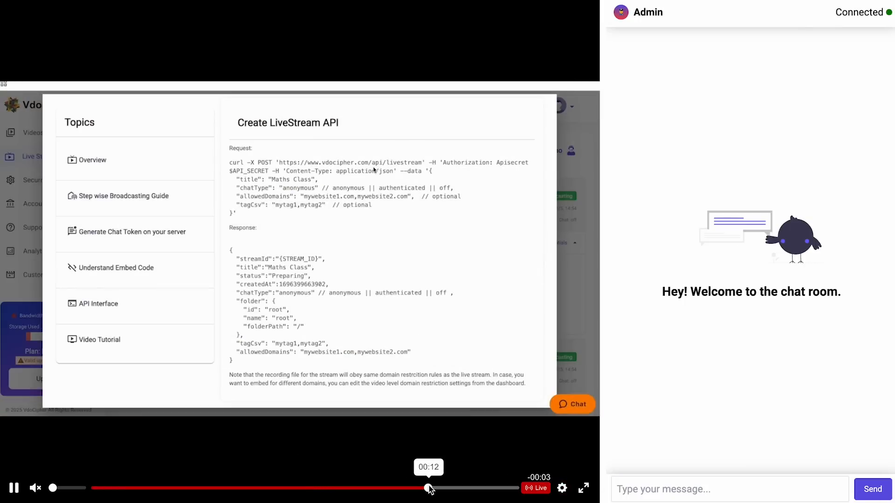
left_click(306, 488)
left_click(475, 487)
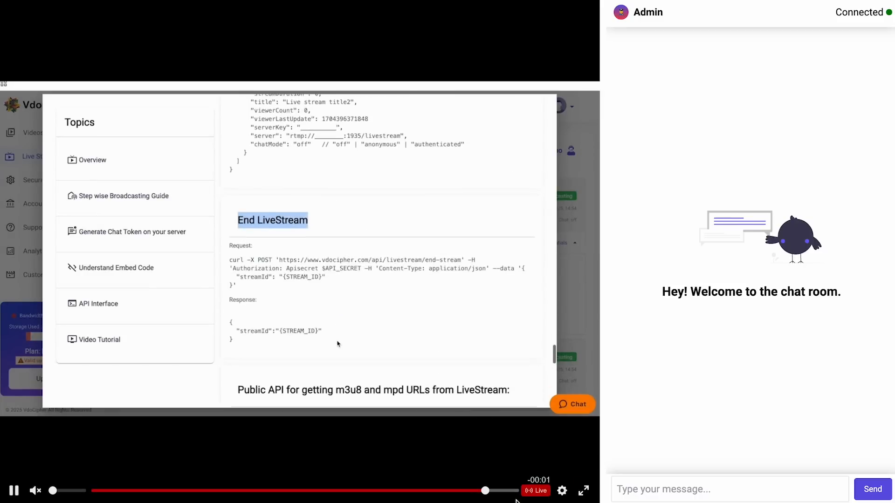
Examine the quality options in the live player's settings
left_click(564, 488)
left_click(536, 458)
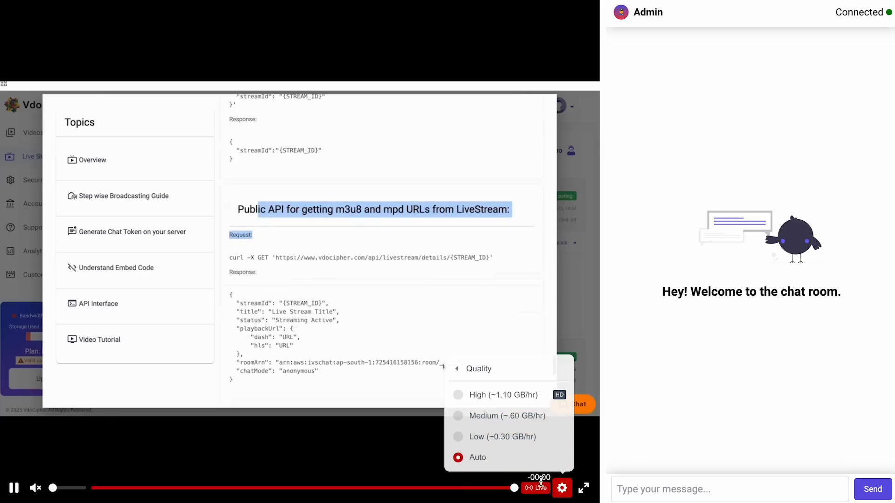
left_click(553, 487)
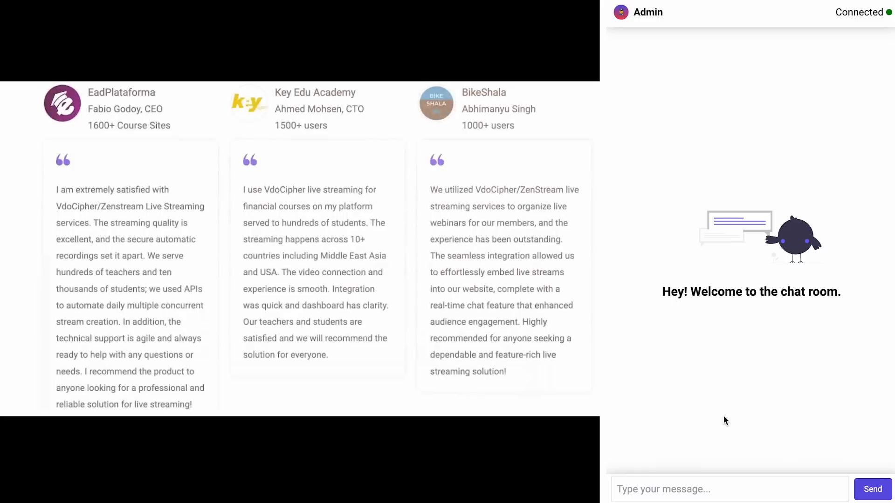
Send a message in Stream 2's chat room introducing the sender by name as teacher and moderator
left_click(703, 483)
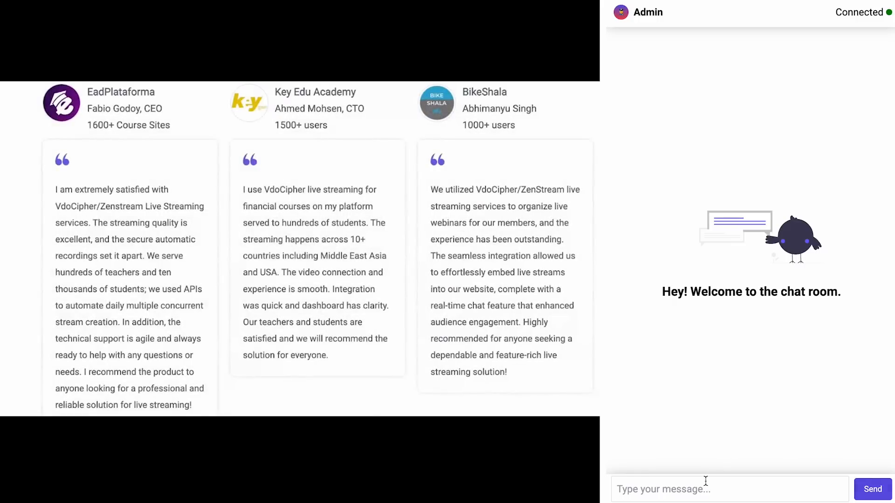
type("Hi , I am t4")
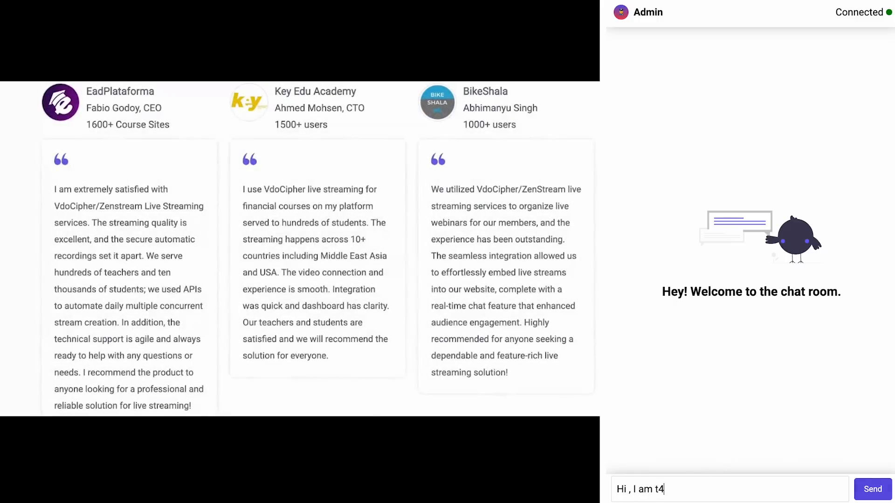
key("BackSpace")
type("eacher john and mo")
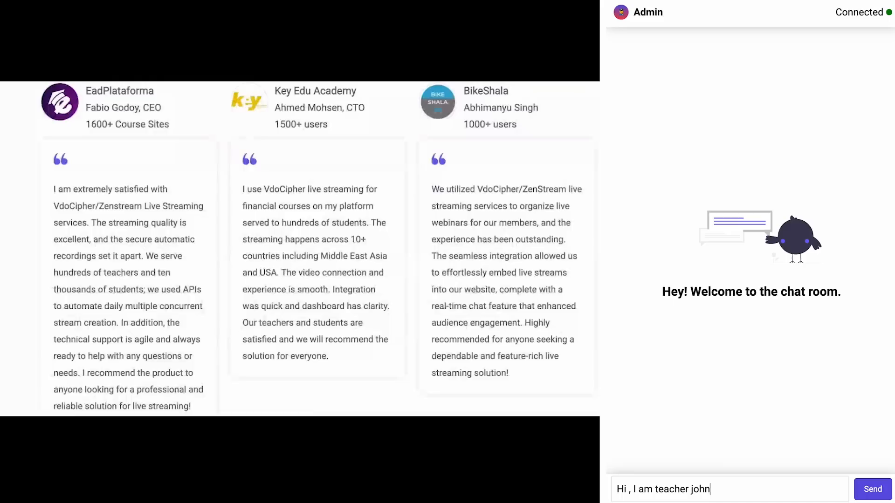
type("derator")
key("Return")
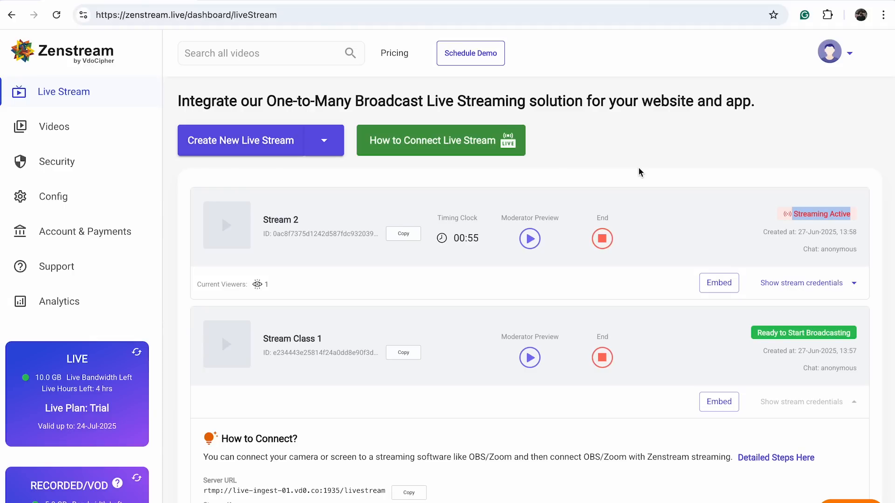
Copy Stream 2's live player and chat embed codes, recopy the player code and close the embed dialog
left_click(708, 283)
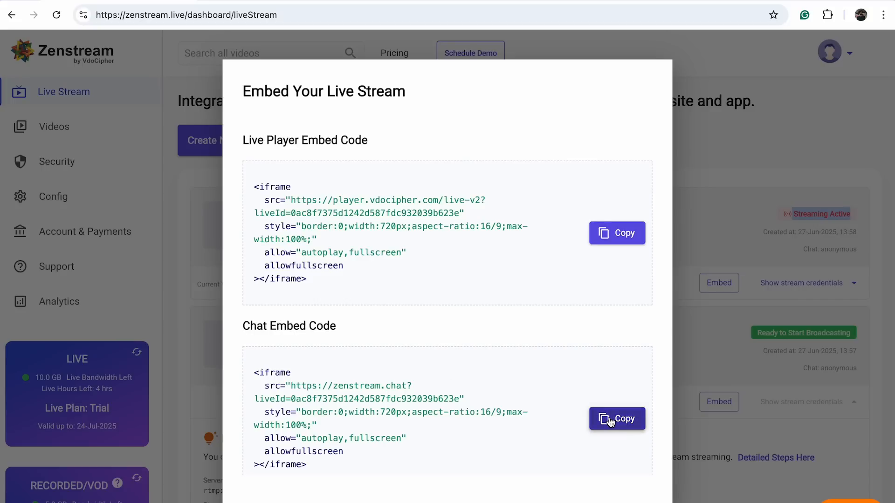
left_click(635, 236)
left_click(616, 418)
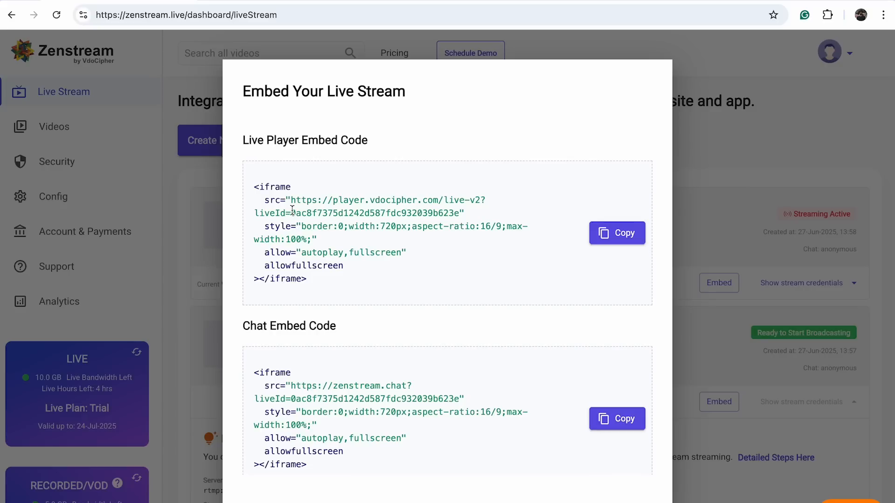
left_click_drag(256, 187, 386, 289)
left_click(386, 288)
left_click(605, 232)
left_click(745, 143)
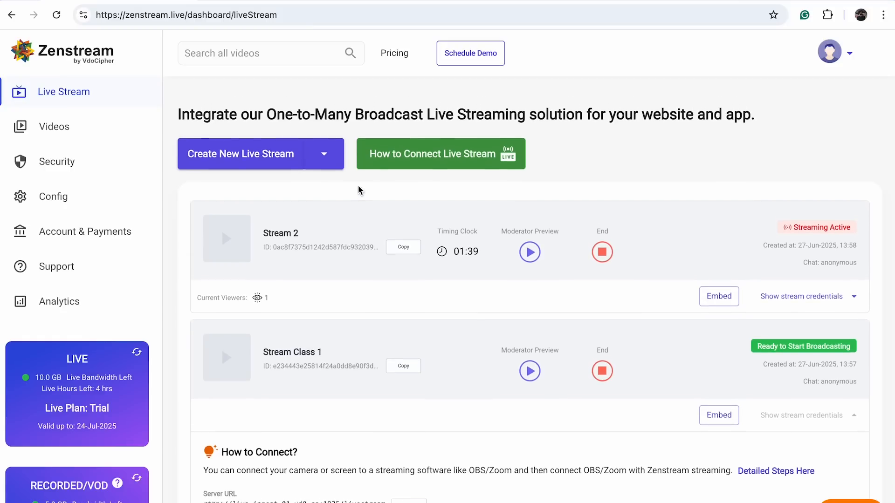
Open the guide on connecting a live stream and read through the OBS setup and broadcasting instructions
left_click(459, 141)
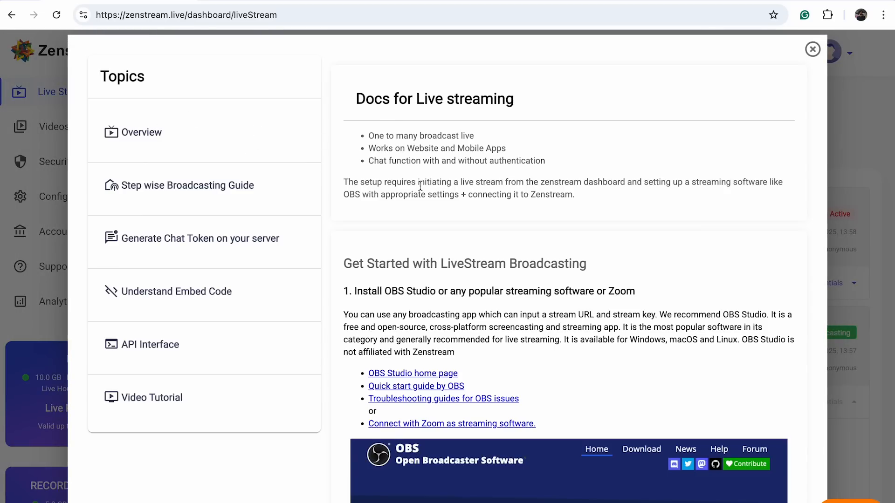
scroll(445, 169, "down", 4)
scroll(446, 167, "down", 1)
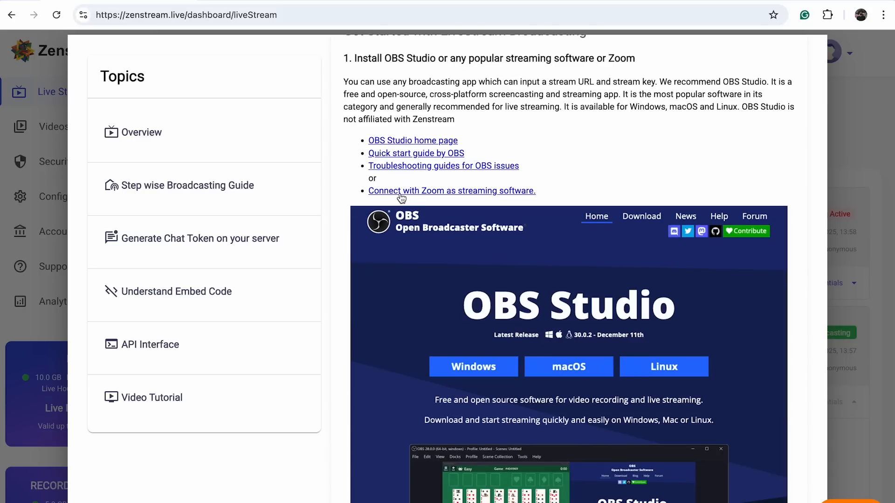
scroll(452, 194, "down", 20)
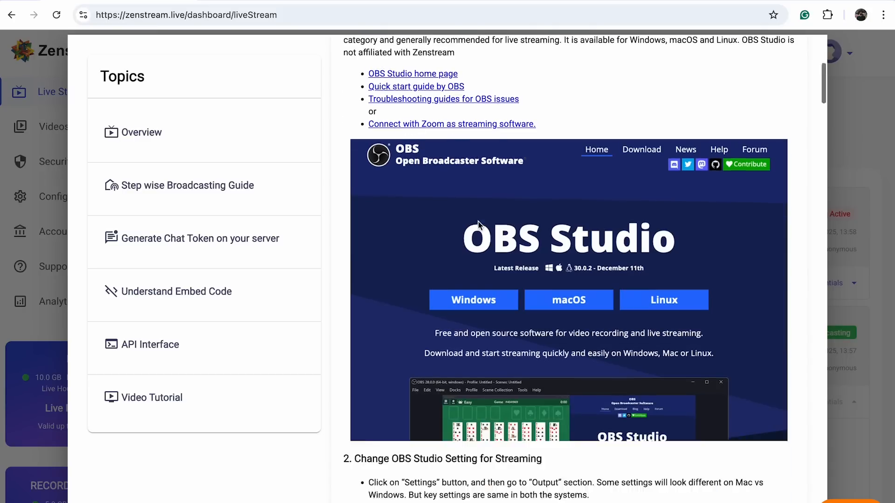
scroll(478, 225, "down", 20)
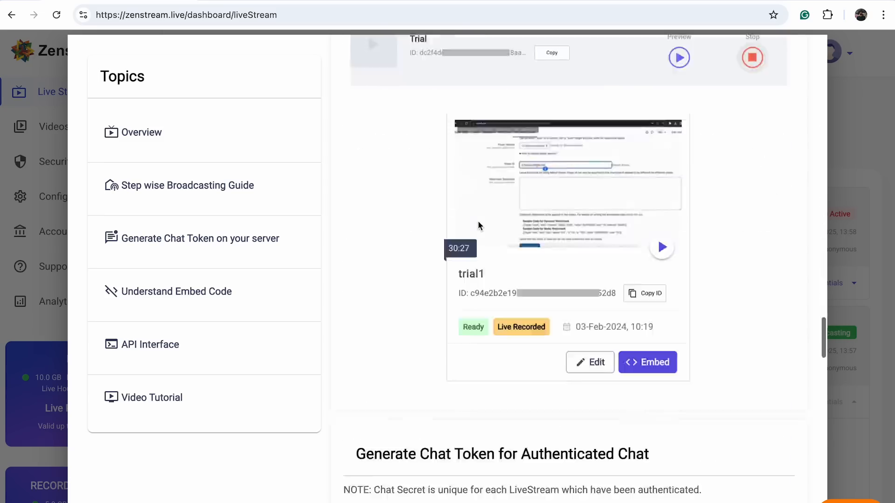
scroll(478, 222, "up", 15)
scroll(477, 220, "down", 7)
scroll(477, 220, "up", 3)
Examine the guide's chat token code samples for authenticated chat, embed code and LiveStream API sections
triple_click(417, 186)
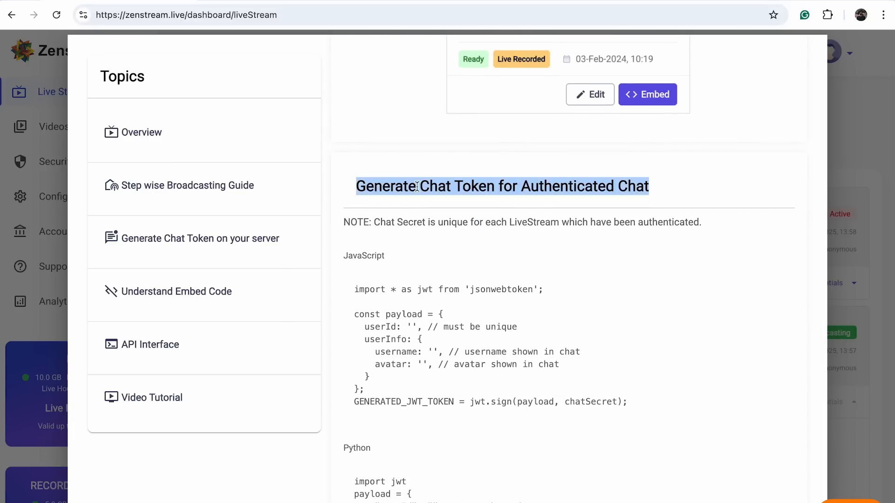
scroll(561, 185, "down", 3)
scroll(561, 185, "up", 3)
scroll(561, 185, "down", 15)
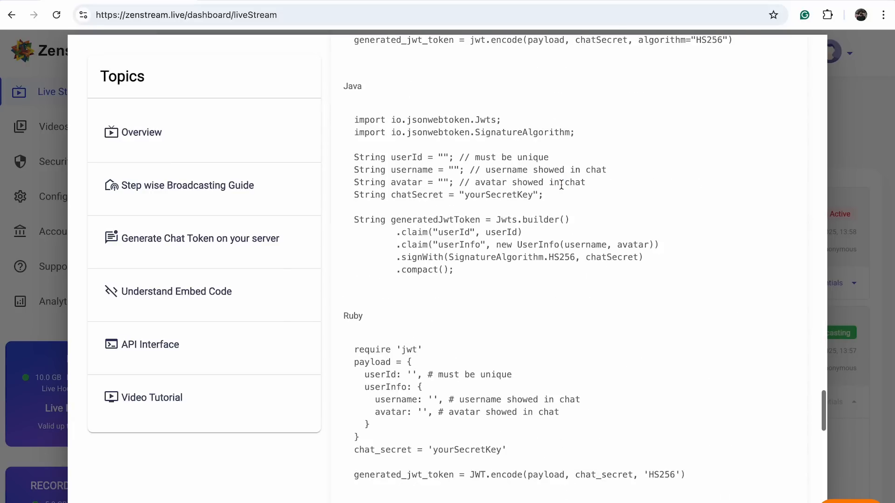
scroll(561, 185, "up", 3)
scroll(561, 184, "down", 8)
scroll(561, 185, "up", 3)
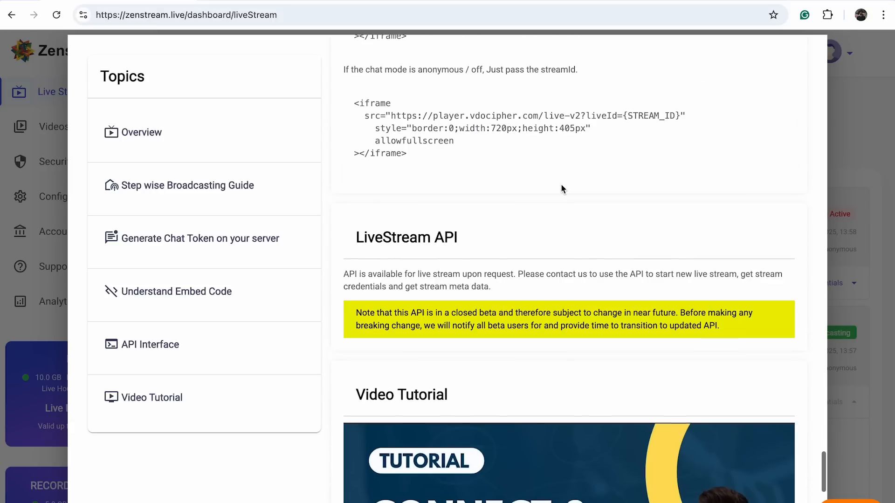
scroll(561, 183, "up", 17)
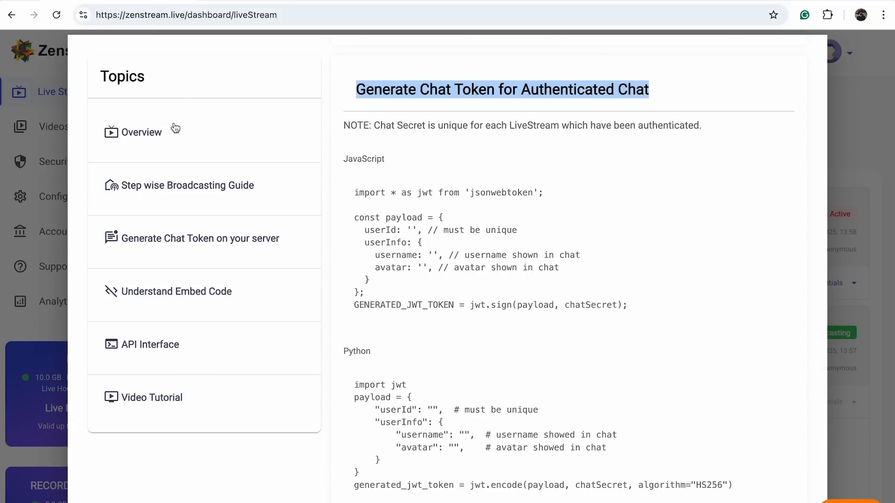
scroll(496, 252, "down", 3)
scroll(497, 252, "down", 8)
scroll(497, 252, "up", 20)
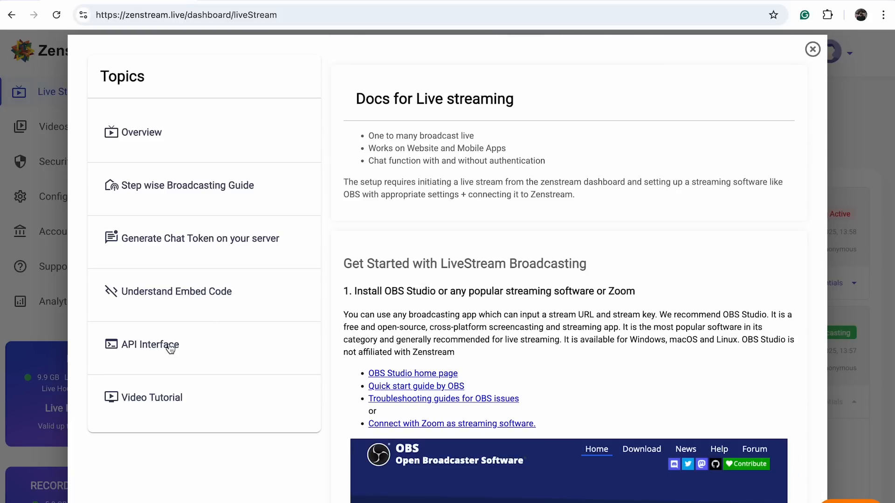
Go to the API Interface topic and examine the Create LiveStream API and List running streams sections
left_click(170, 349)
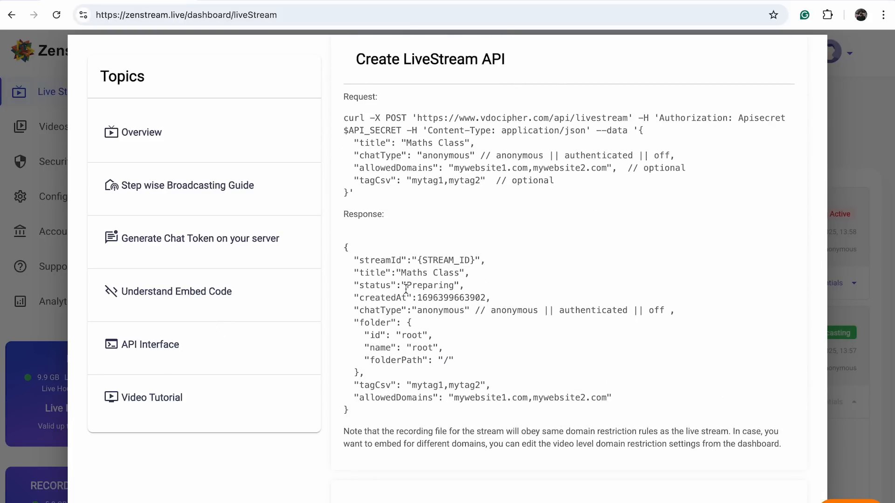
scroll(406, 289, "down", 4)
scroll(406, 289, "up", 4)
scroll(406, 289, "down", 8)
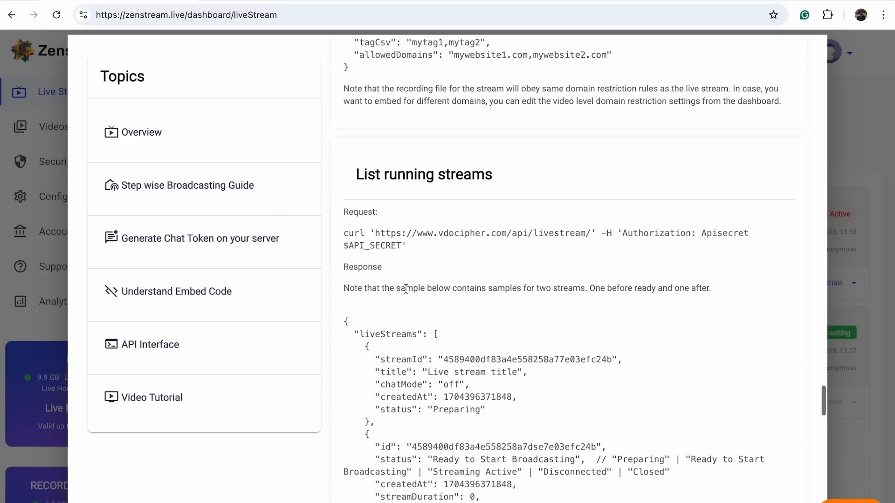
scroll(406, 288, "down", 1)
left_click_drag(357, 55, 520, 68)
scroll(428, 263, "down", 2)
scroll(429, 262, "up", 4)
scroll(429, 264, "down", 2)
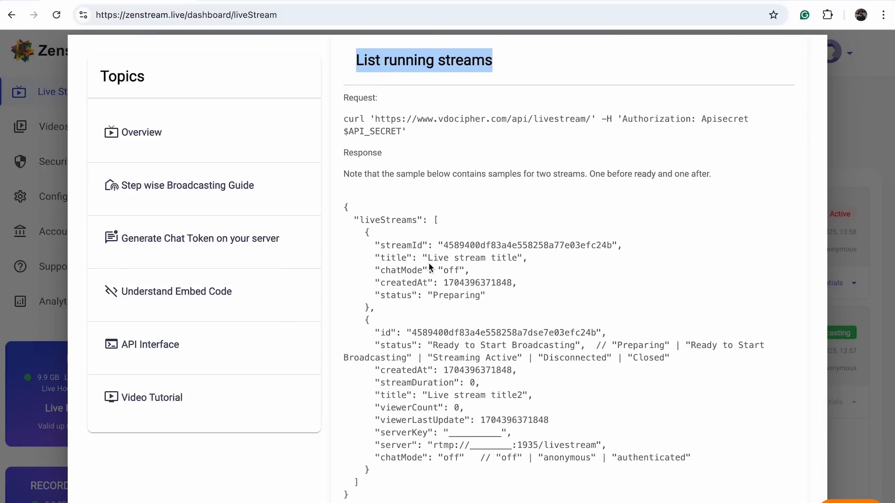
Read the remaining public and private livestream details API documentation and close the guide
scroll(463, 239, "down", 10)
scroll(463, 240, "up", 5)
scroll(463, 239, "down", 1)
scroll(463, 238, "down", 10)
scroll(464, 239, "up", 5)
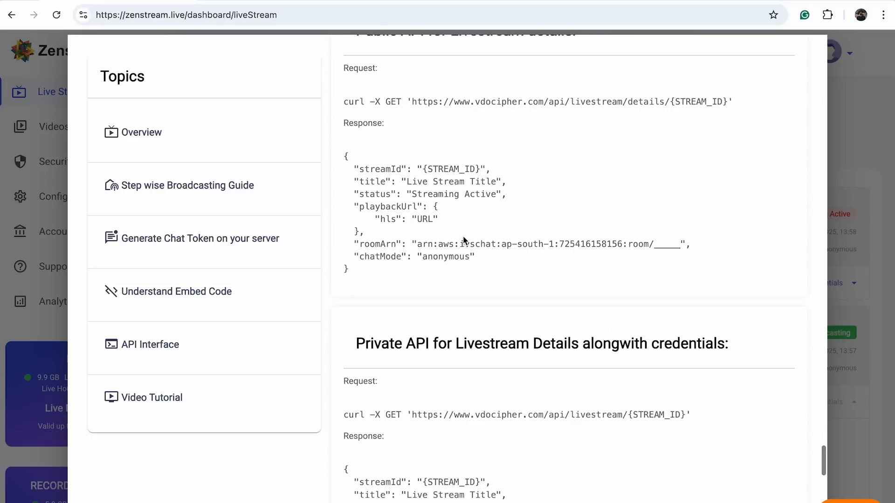
scroll(463, 240, "up", 10)
scroll(463, 239, "down", 5)
left_click(855, 115)
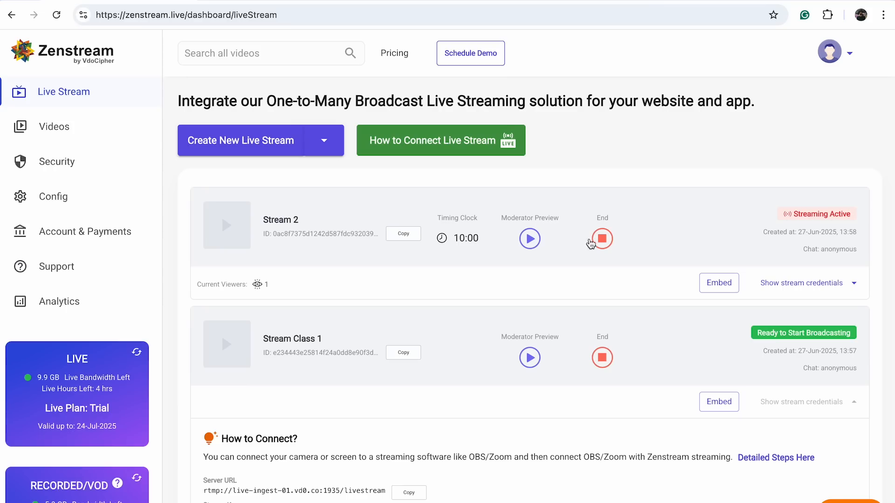
Switch to OBS to stop streaming, and end both Stream 2 and Stream Class 1 in the Zenstream dashboard
key("ctrl+Left")
left_click(776, 329)
key("ctrl+Right")
left_click(607, 242)
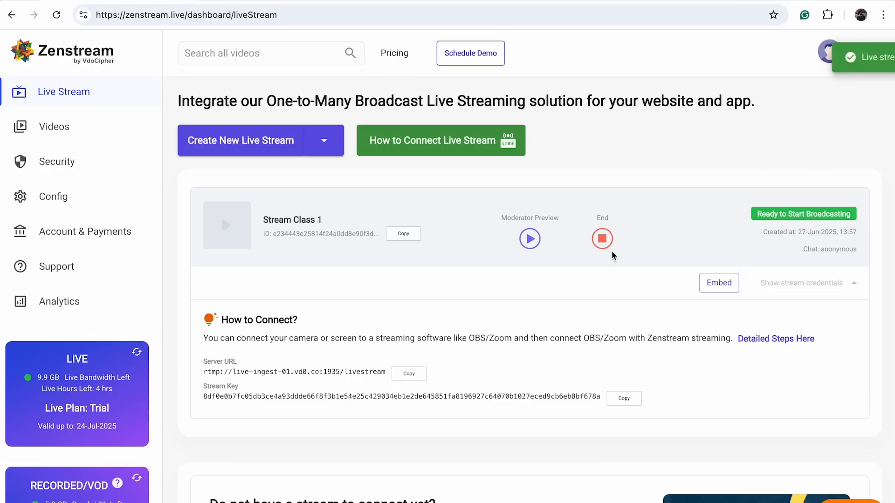
left_click(602, 238)
View the iframe embed code of the tears-of-steel_teaser sample video with the player made responsive
left_click(54, 127)
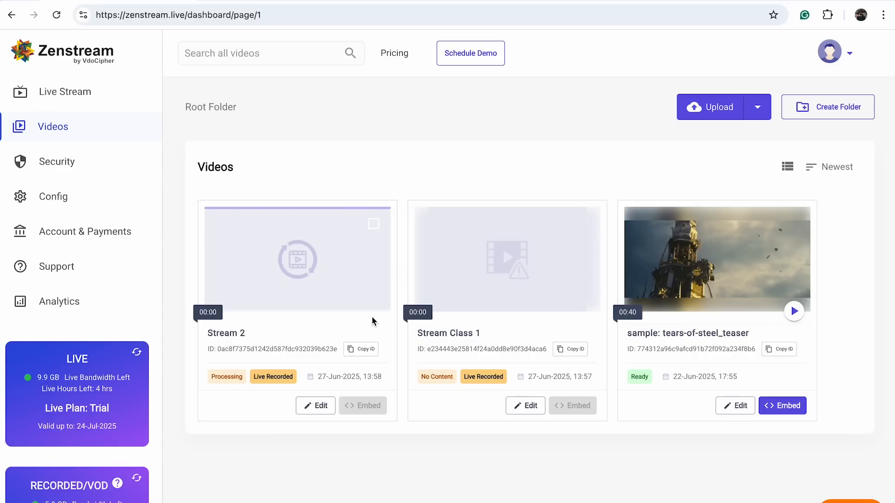
left_click(776, 407)
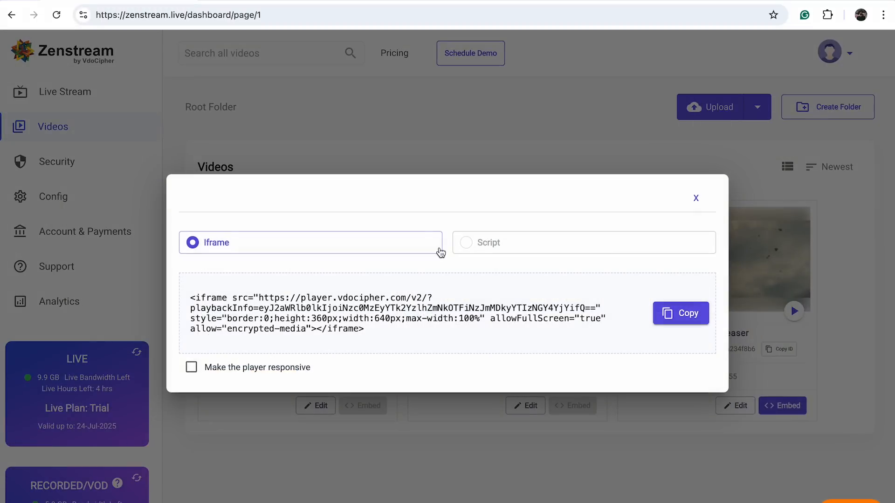
left_click(191, 366)
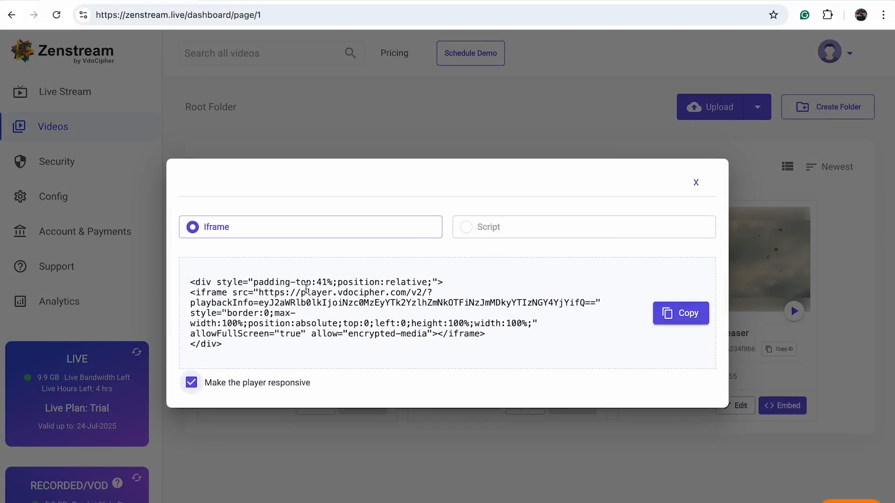
left_click(696, 182)
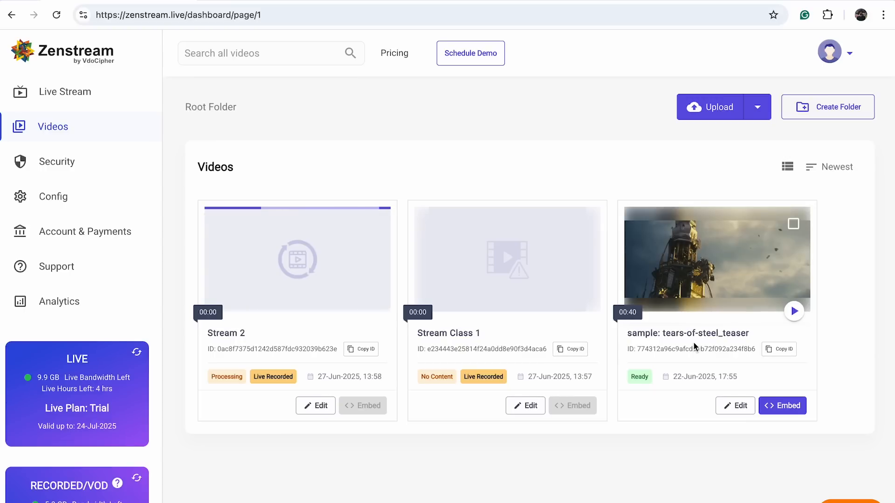
Examine the editing options of the tears-of-steel_teaser sample video and return to the video list
left_click(735, 405)
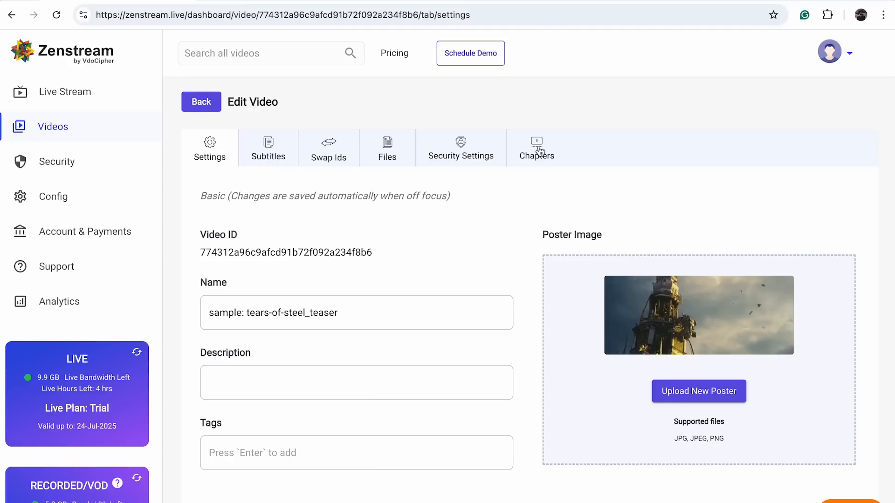
left_click(203, 104)
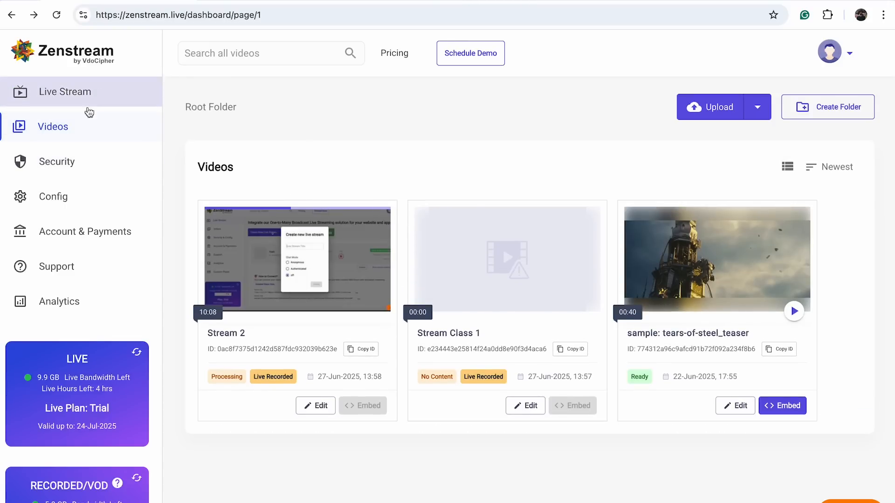
Review the account's URL whitelist restrictions and the advanced security option for downloading original videos
left_click(71, 170)
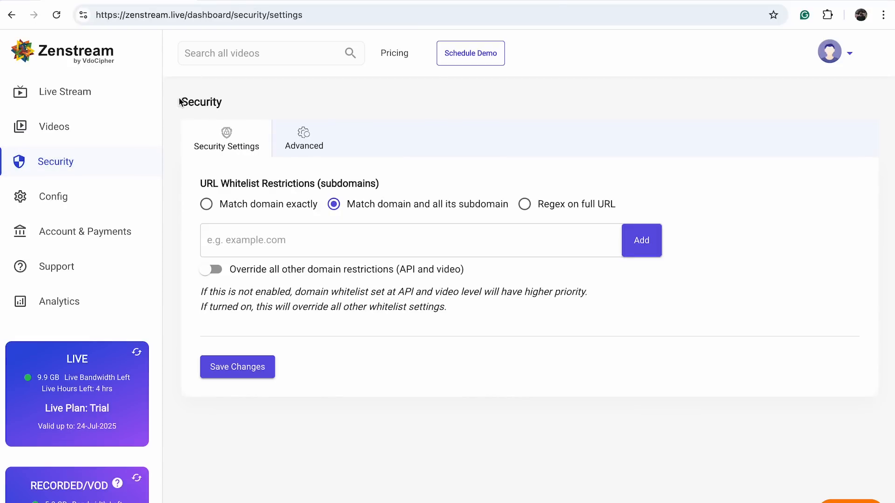
left_click_drag(170, 87, 219, 362)
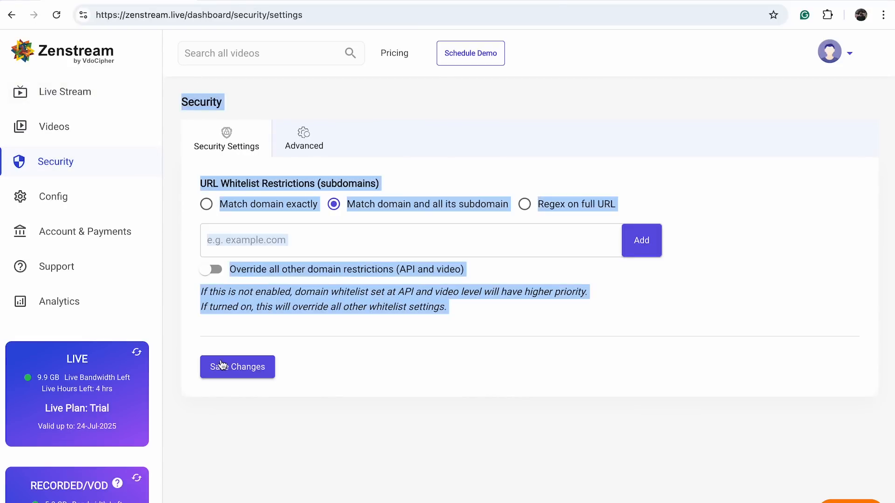
left_click(403, 433)
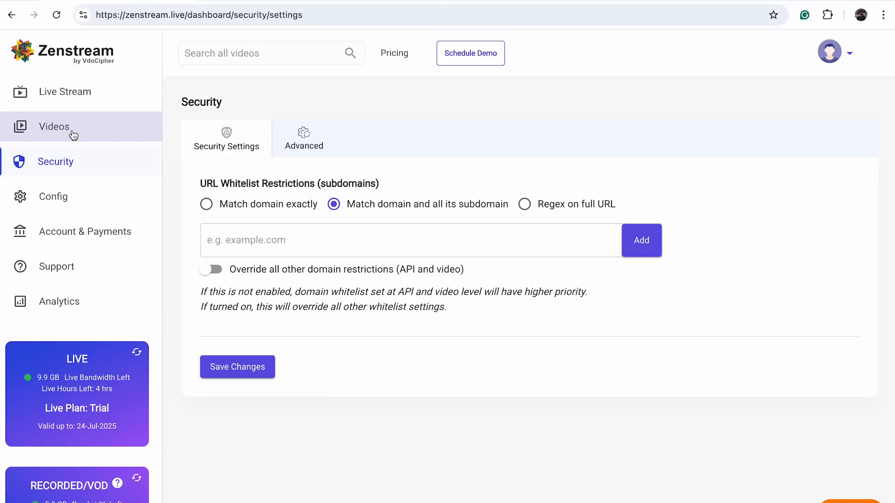
left_click(298, 139)
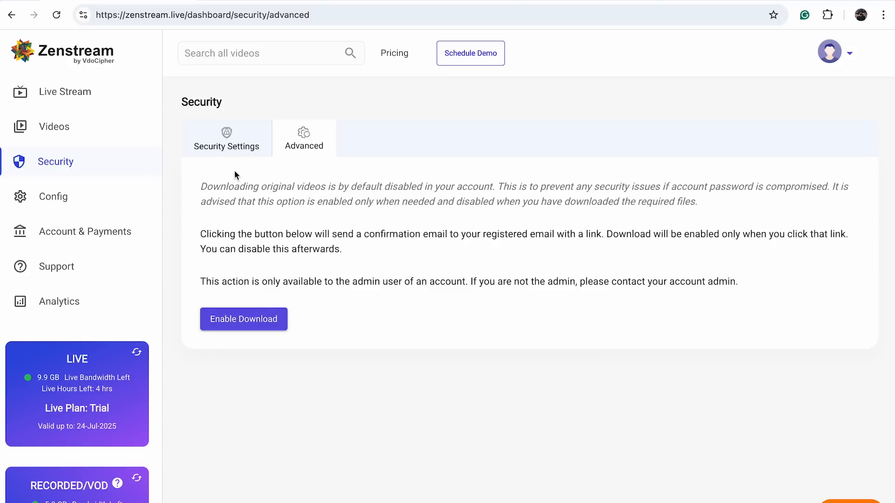
Inspect the API key and user configuration, including the role choices for adding a user, and cancel the new user form
left_click(55, 193)
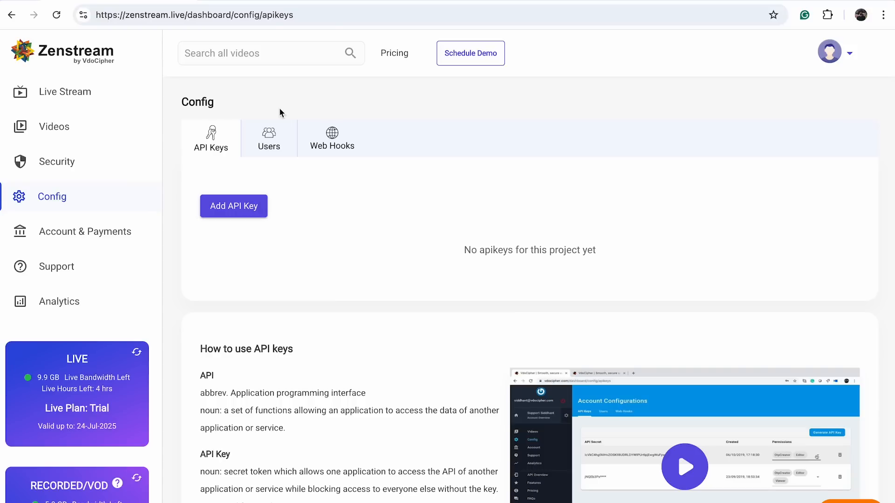
left_click(269, 139)
left_click(227, 214)
left_click(387, 359)
left_click(782, 331)
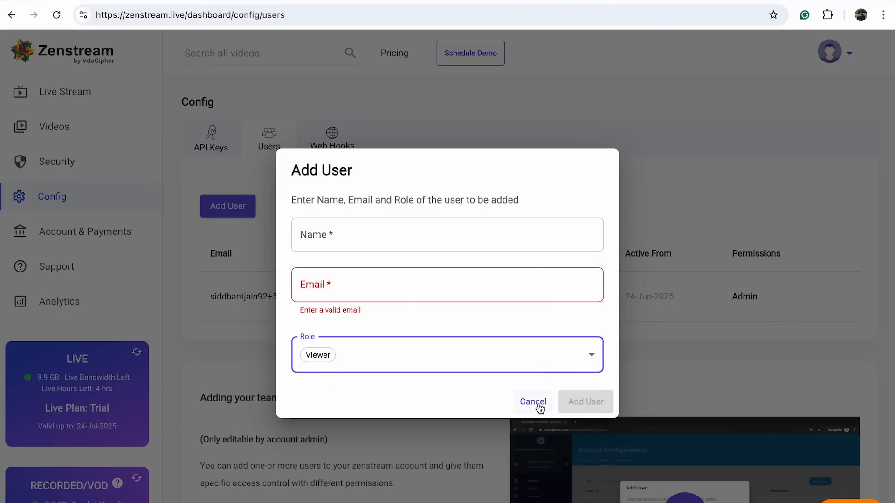
left_click(536, 403)
scroll(540, 441, "down", 3)
scroll(540, 440, "up", 4)
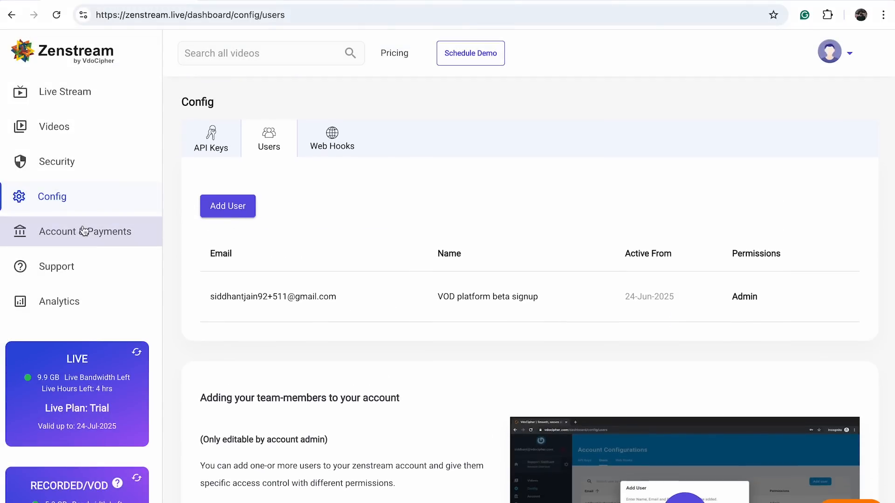
View the live plans available for purchase and the support ticket page
left_click(83, 231)
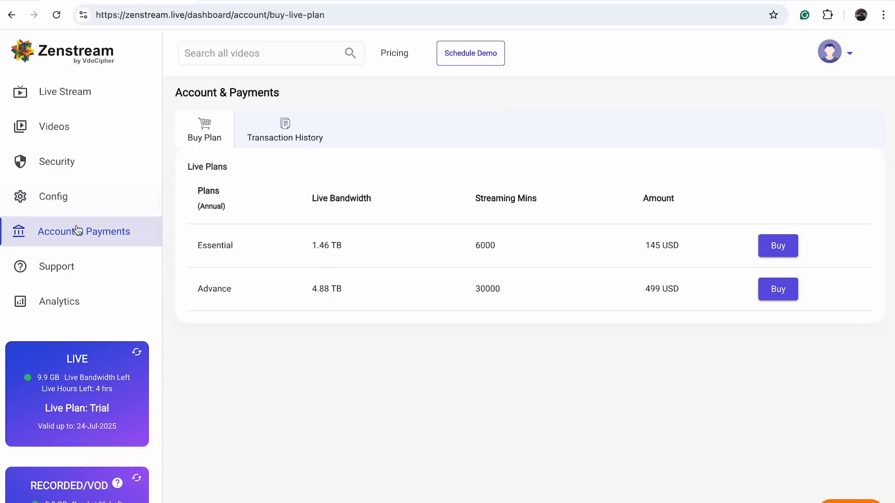
left_click(59, 278)
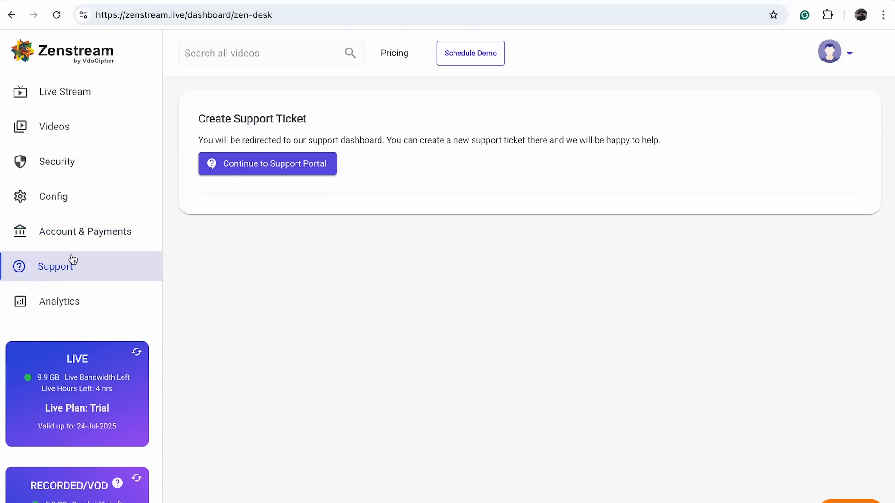
Examine the bandwidth analytics, including the daily bandwidth, live stream minutes and live bandwidth usage table
left_click(77, 301)
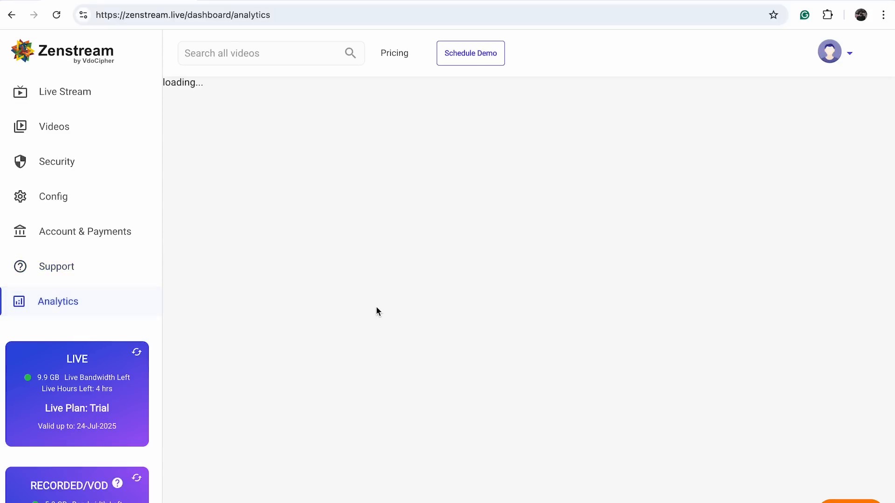
scroll(433, 394, "down", 2)
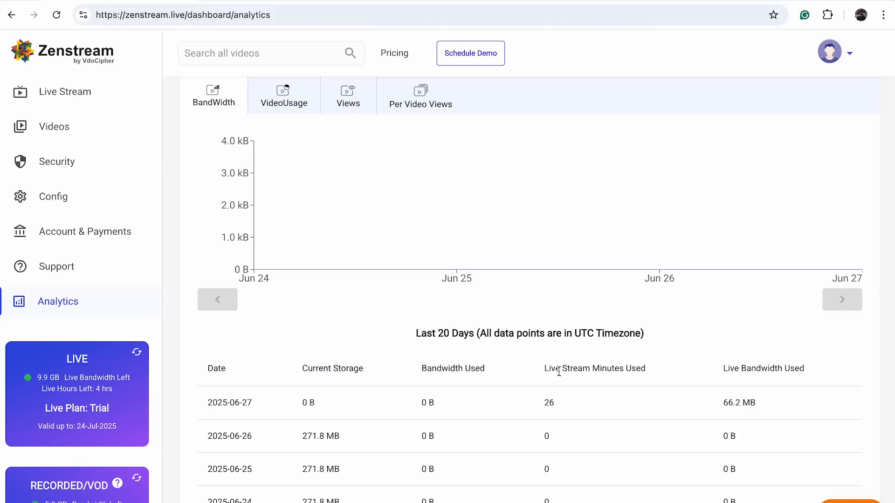
left_click_drag(420, 368, 836, 375)
left_click(781, 395)
scroll(405, 289, "up", 2)
scroll(441, 271, "down", 2)
scroll(98, 405, "down", 2)
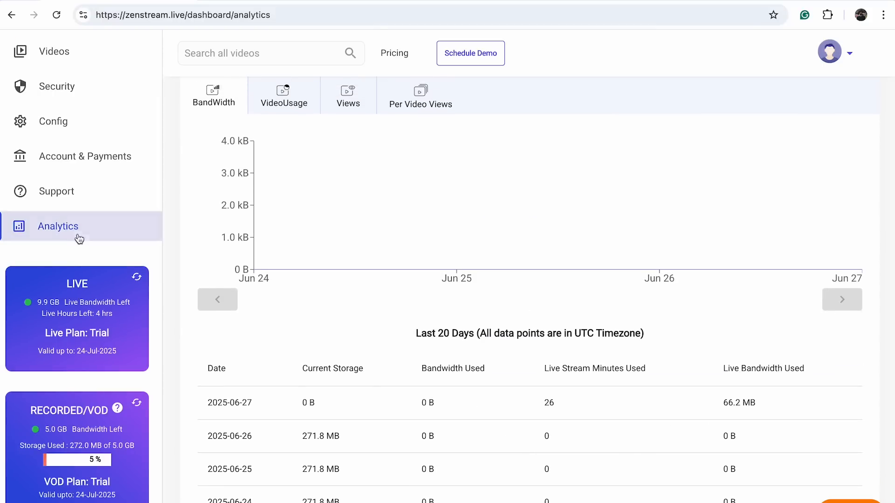
Compare the remaining live bandwidth and live hours with the Recorded/VOD allowance in the plan summaries
left_click_drag(26, 412, 123, 412)
left_click(136, 298)
left_click_drag(132, 307, 20, 315)
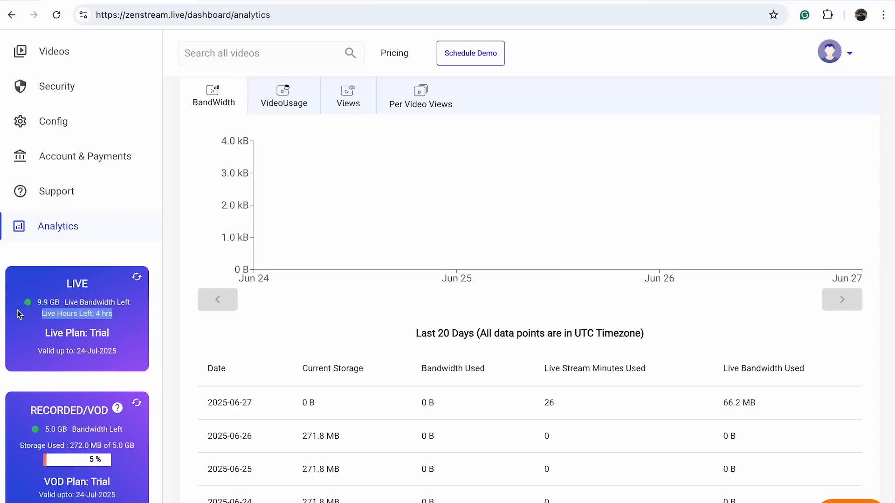
left_click(70, 311)
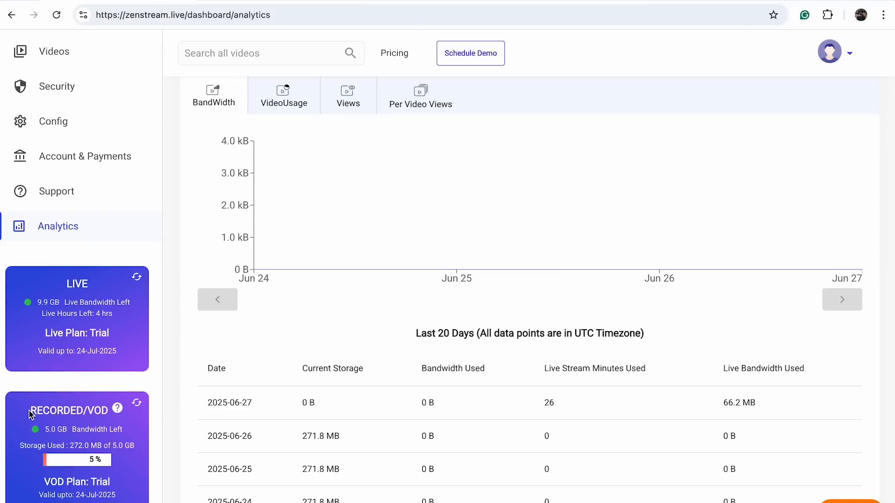
left_click_drag(28, 413, 175, 446)
left_click(110, 298)
left_click_drag(121, 318, 38, 311)
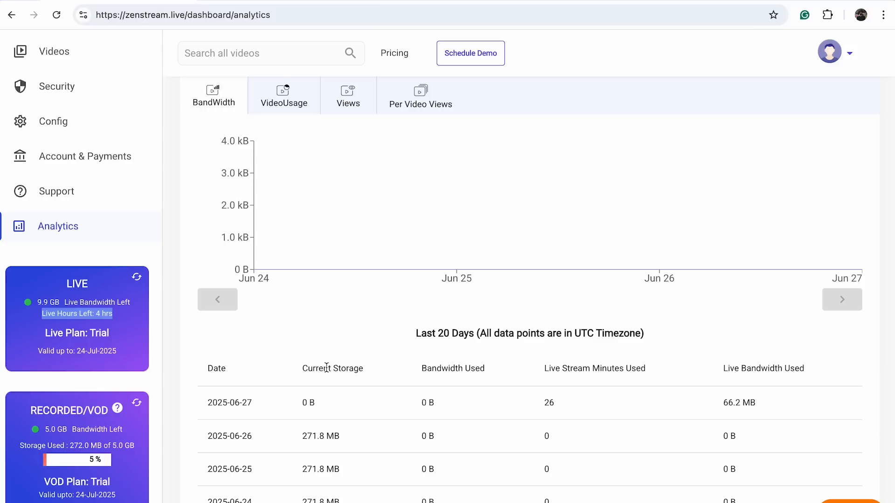
triple_click(77, 303)
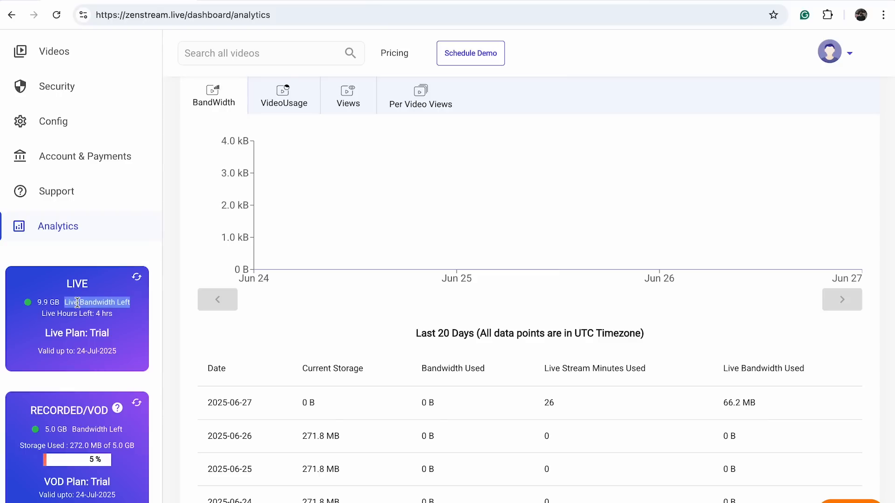
left_click(68, 323)
Finish viewing the bandwidth analytics and return to the live stream overview page
scroll(68, 323, "up", 2)
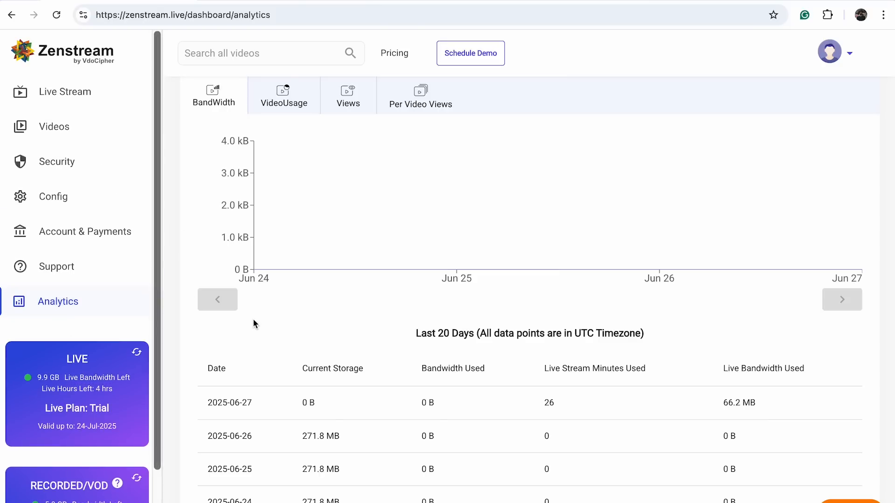
scroll(252, 318, "up", 3)
scroll(411, 238, "down", 1)
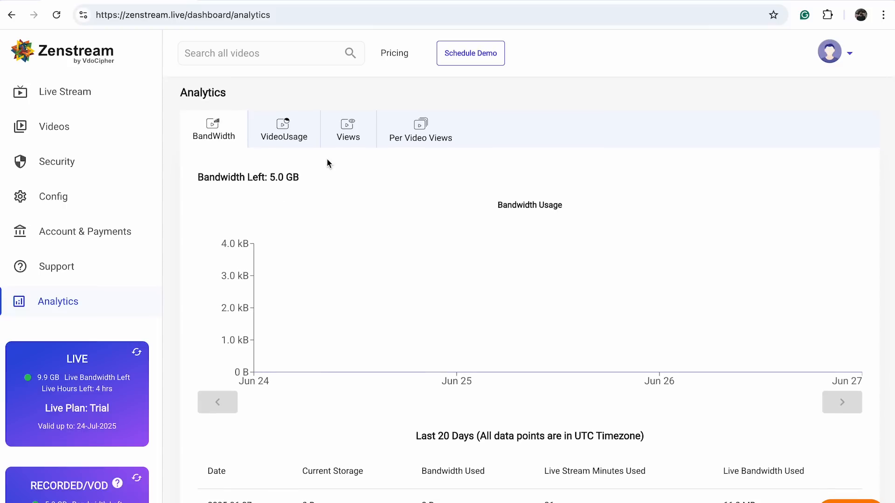
left_click(114, 108)
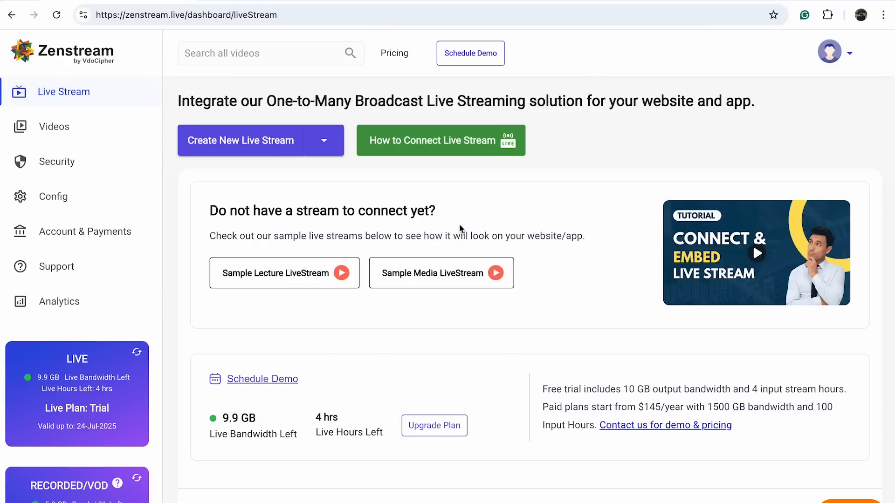